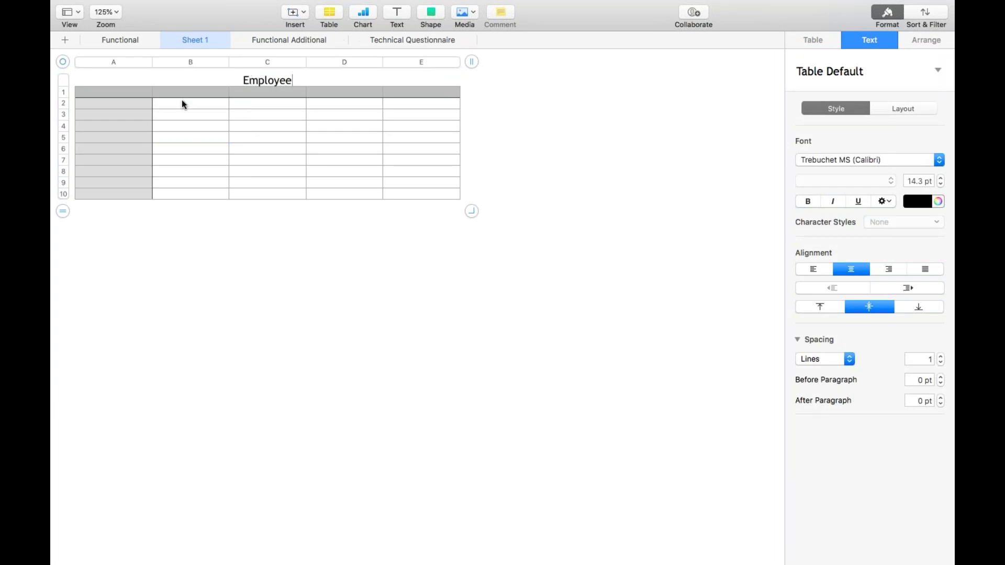
Enter the header "Employee Code" in cell A1 of the Employee table.
click(137, 98)
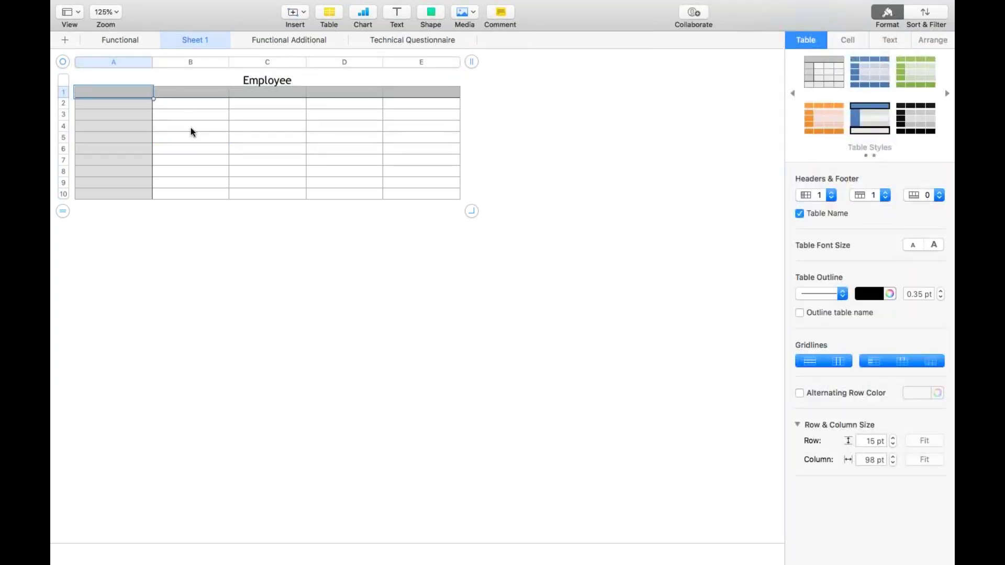
text(Emp)
key(BackSpace)
key(BackSpace)
key(BackSpace)
key(BackSpace)
text(Eml)
key(BackSpace)
text(ployee Code)
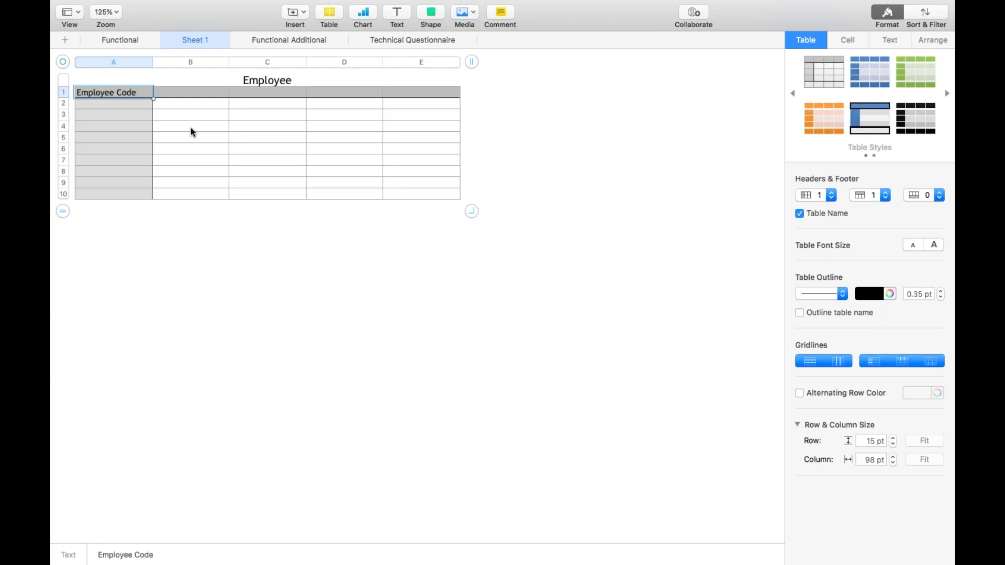
key(Tab)
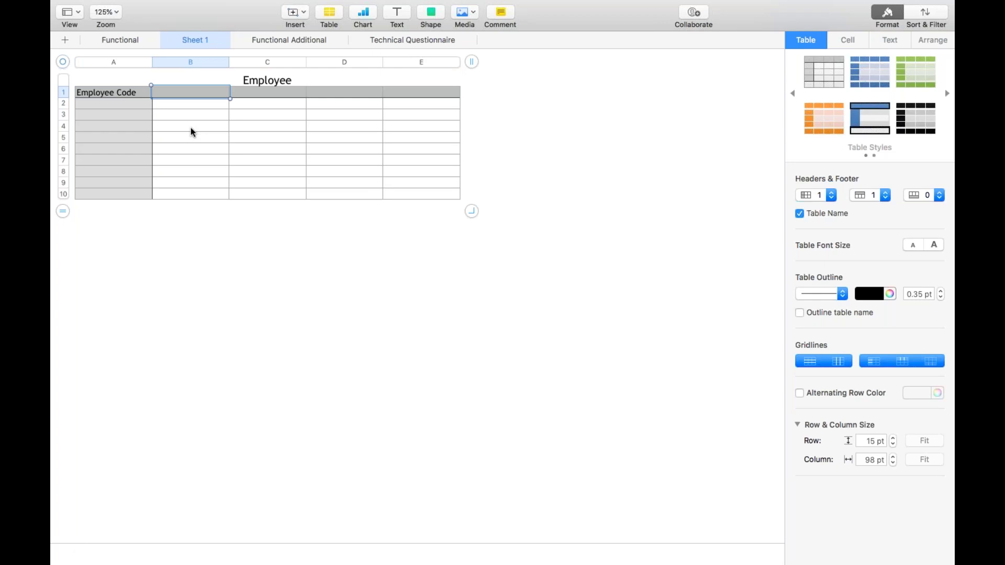
Enter the headers "Name" in cell B1 and "YOB" in cell C1.
text(Name)
key(Tab)
text(DO)
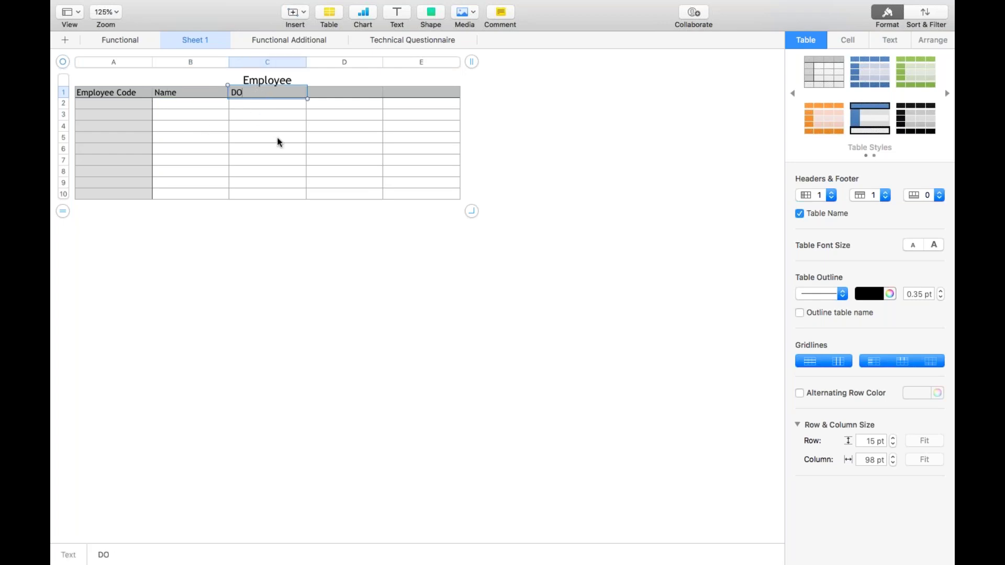
key(BackSpace)
key(BackSpace)
text(YOB)
Enter the headers "YOJ" in cell D1 and "Current Location" in cell E1.
click(337, 95)
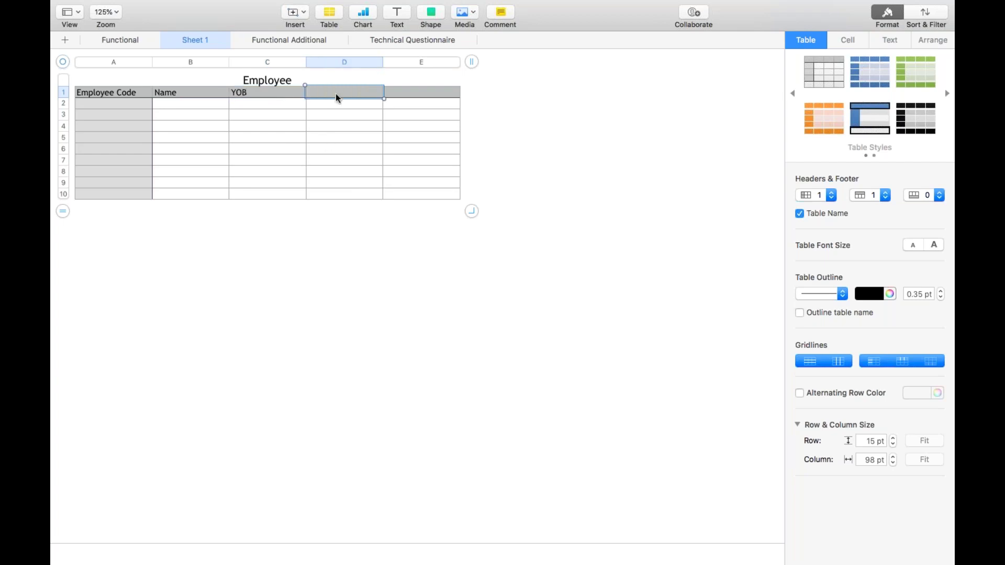
text(YOJ)
click(421, 96)
text(Current Location)
key(Return)
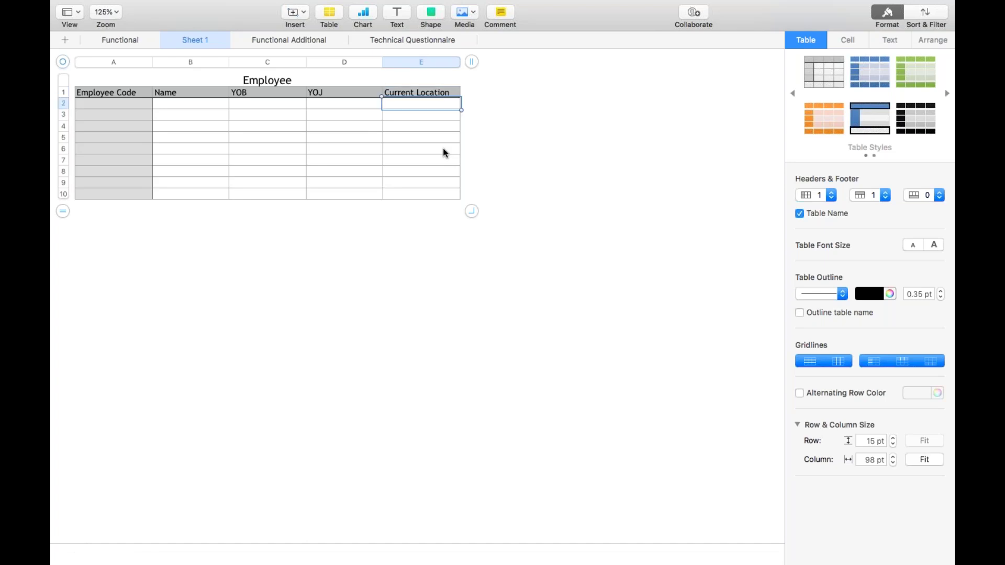
Fill the Employee Code column with 1, 2, 3 and 4 in cells A2 to A5.
click(107, 104)
text(1)
key(Return)
text(2)
key(Return)
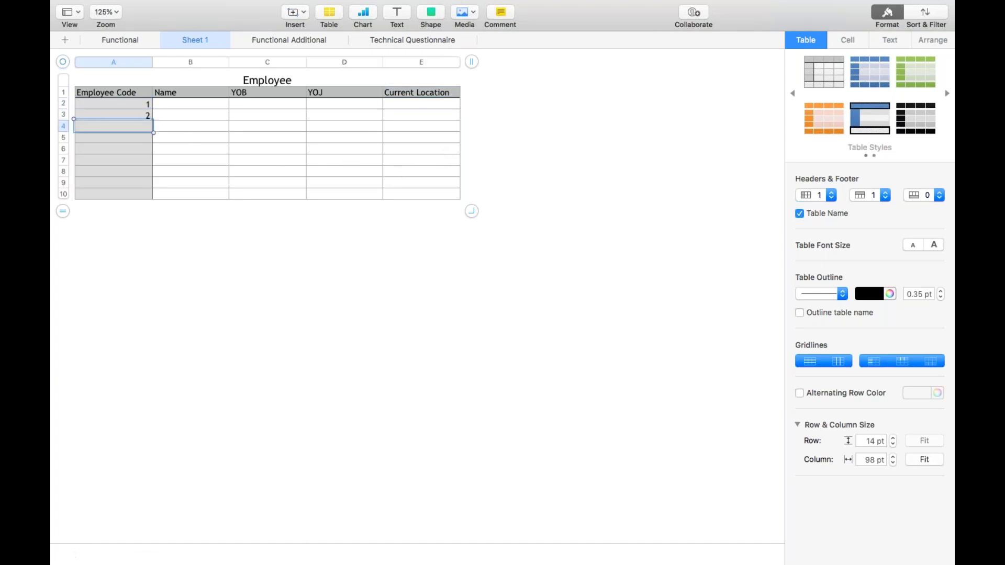
text(3)
key(Return)
text(4)
Fill the Name column with A, B, C and D in cells B2 to B5.
key(Up)
key(Up)
key(Up)
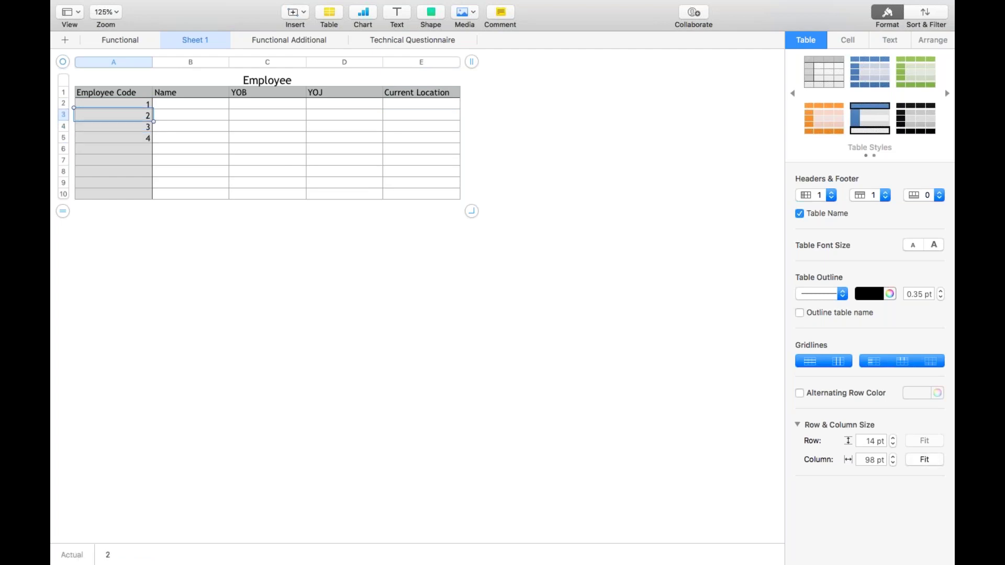
key(Right)
text(A)
key(Return)
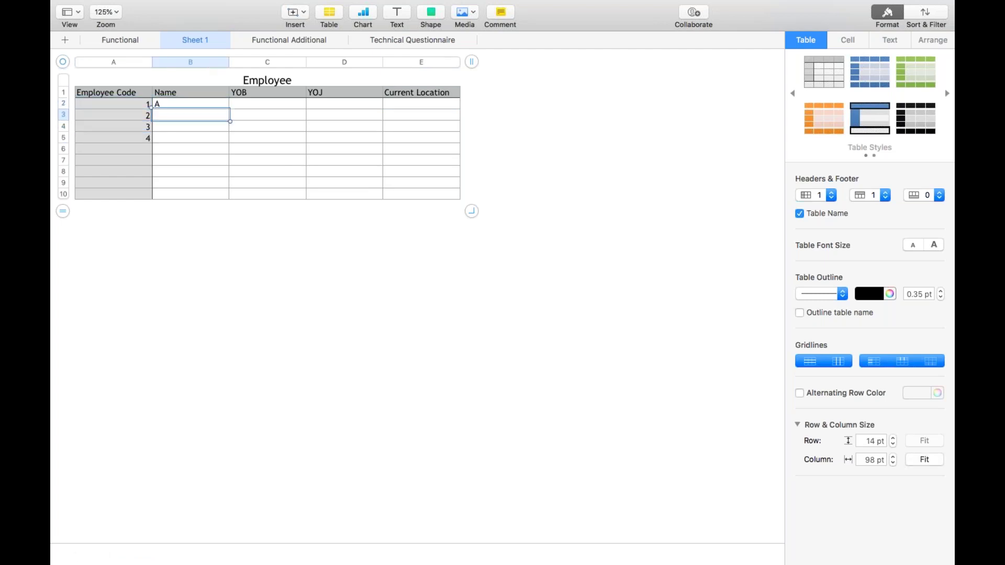
text(B)
key(shift+Down)
key(Down)
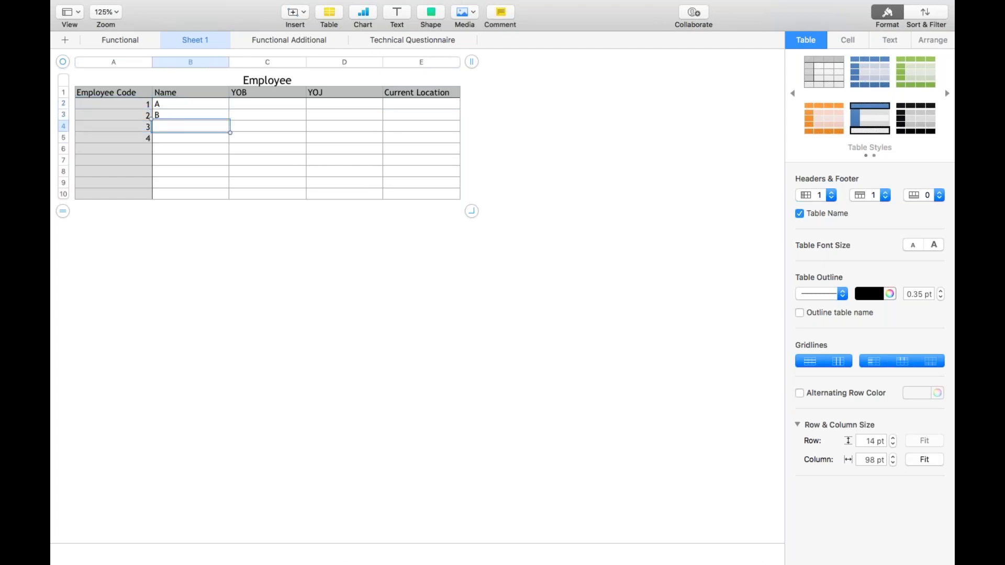
text(C)
key(Return)
key(Up)
key(Down)
text(D)
Fill the YOB column with 1980, 1970, 1975 and 1995 in cells C2 to C5.
key(Up)
key(Up)
key(Up)
key(Right)
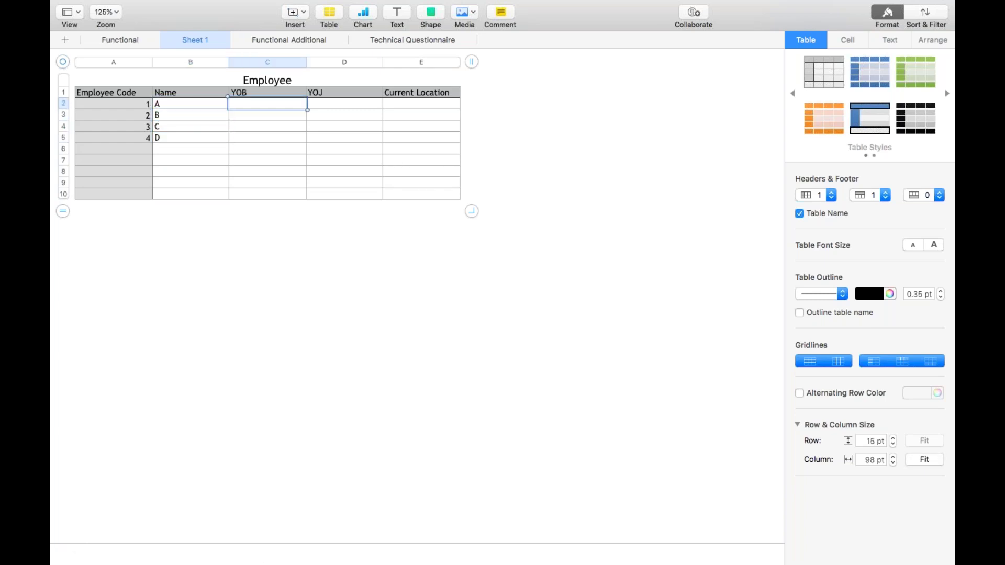
text(1980)
key(Return)
text(1970)
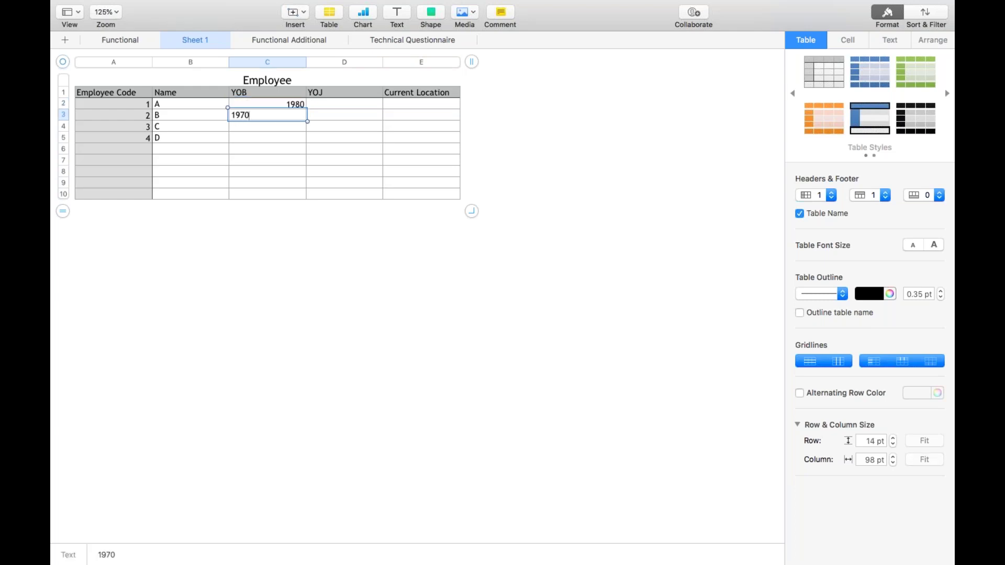
key(Return)
text(1975)
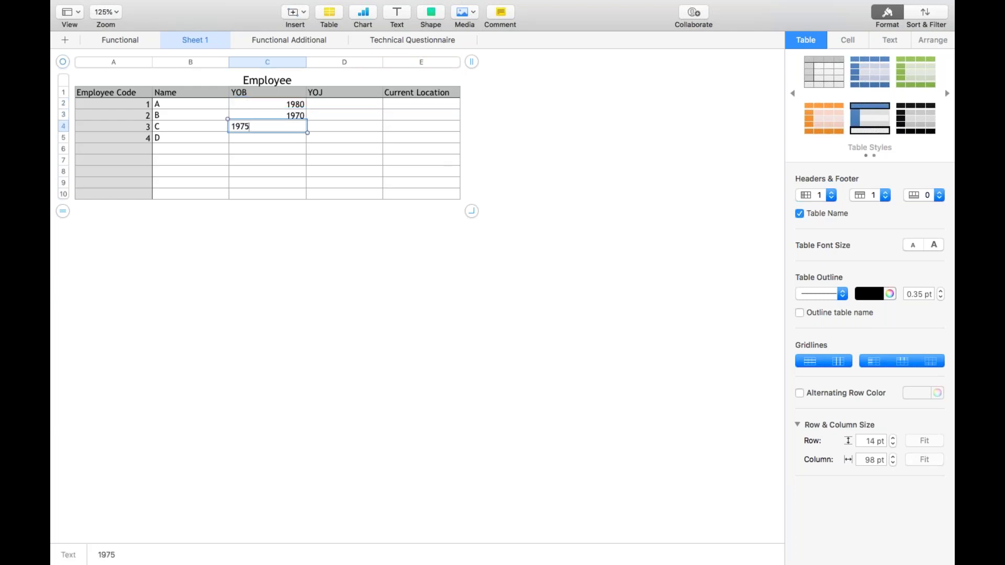
key(Return)
text(1995)
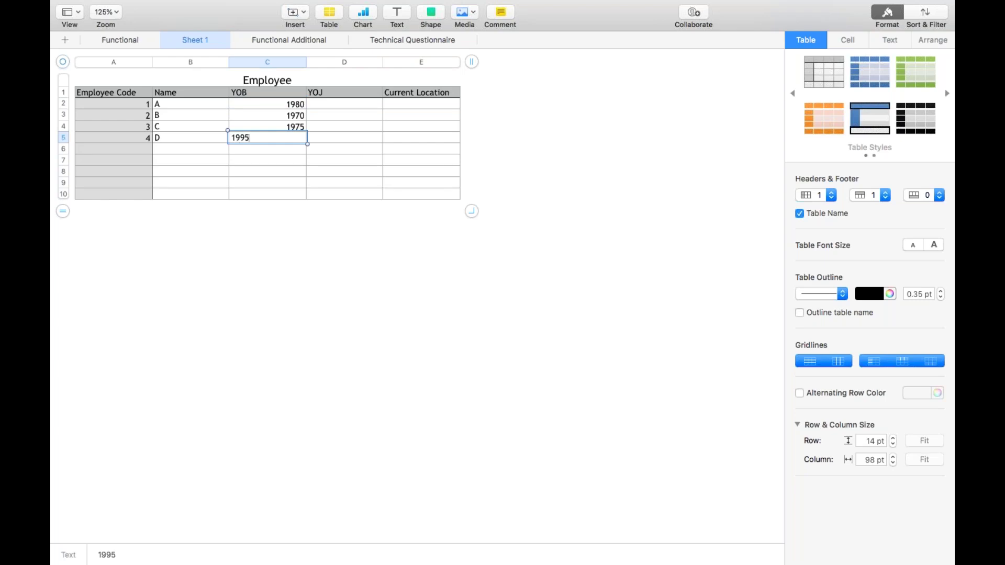
click(249, 171)
Fill the YOJ column with 2001, 2008, 2000 and 2018 in cells D2 to D5.
click(294, 105)
click(332, 108)
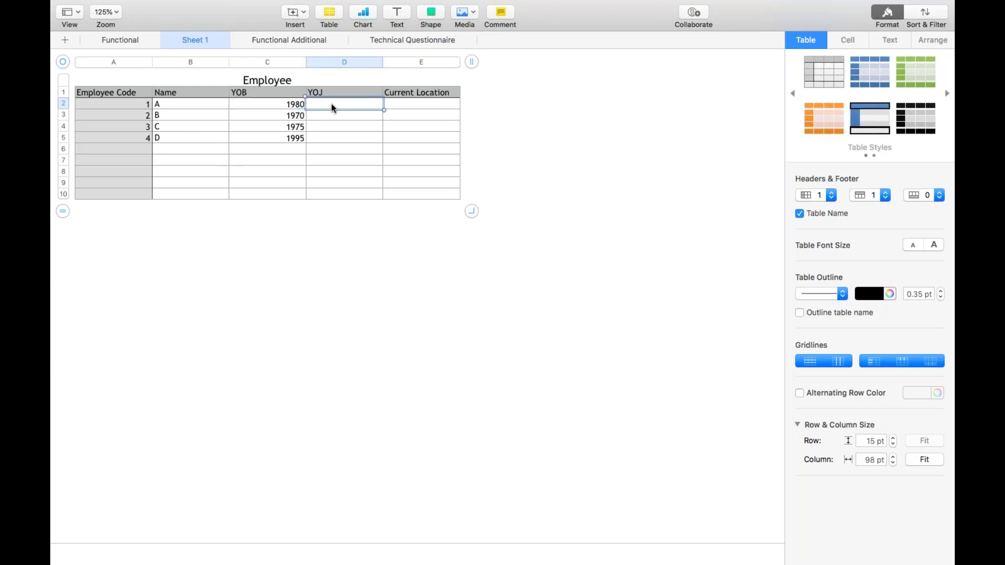
text(2001)
key(Return)
text(2008)
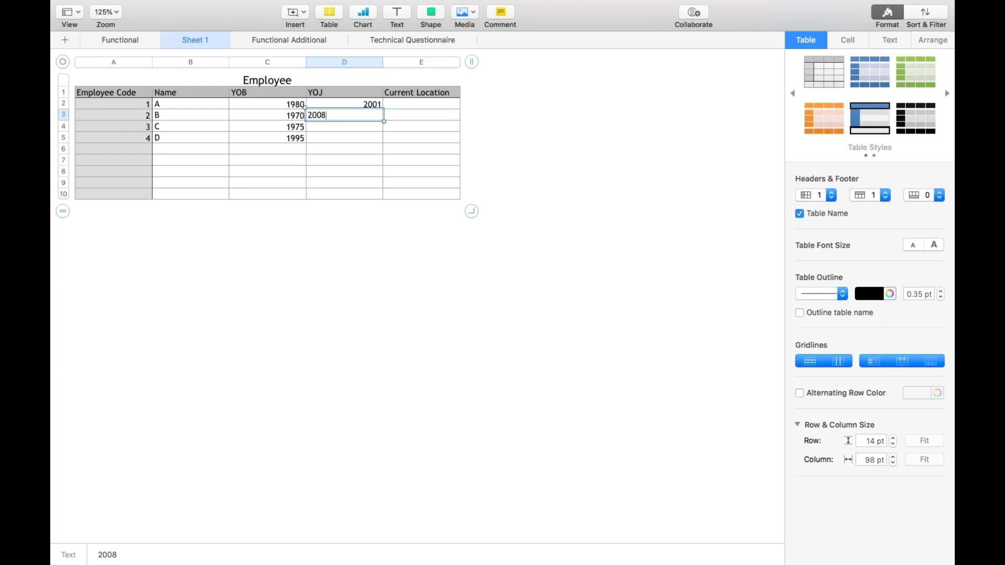
key(Return)
text(2000)
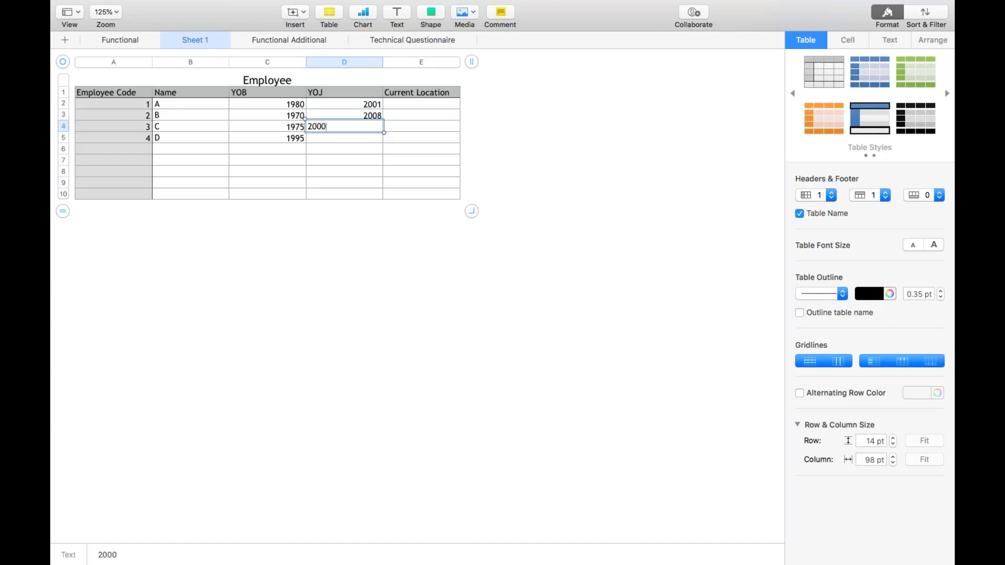
key(Return)
text(2018)
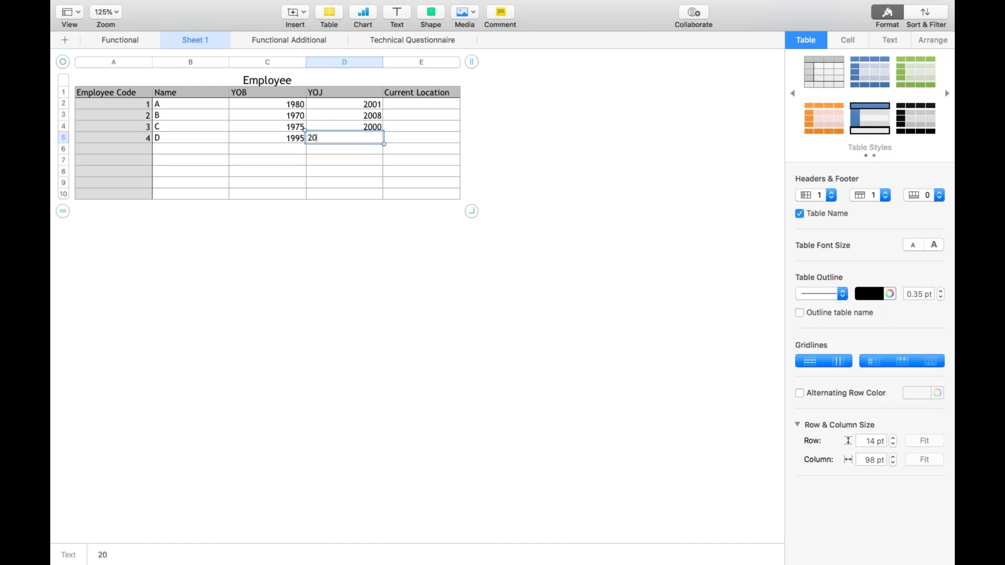
key(Return)
Fill the Current Location column with X, Y, X and X in cells E2 to E5.
key(Up)
key(Up)
key(Up)
key(Up)
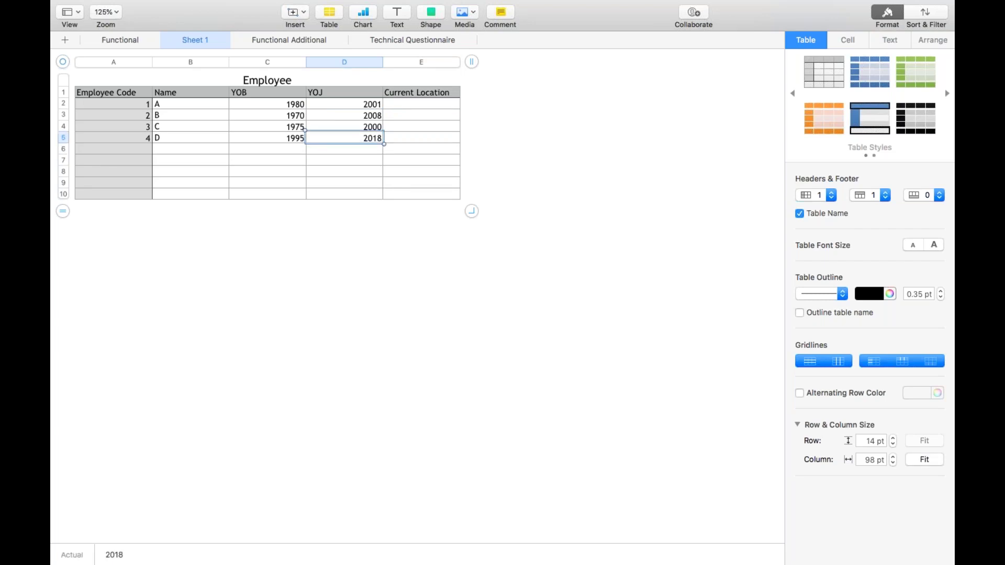
key(Right)
text(X)
key(Return)
text(Y)
key(Return)
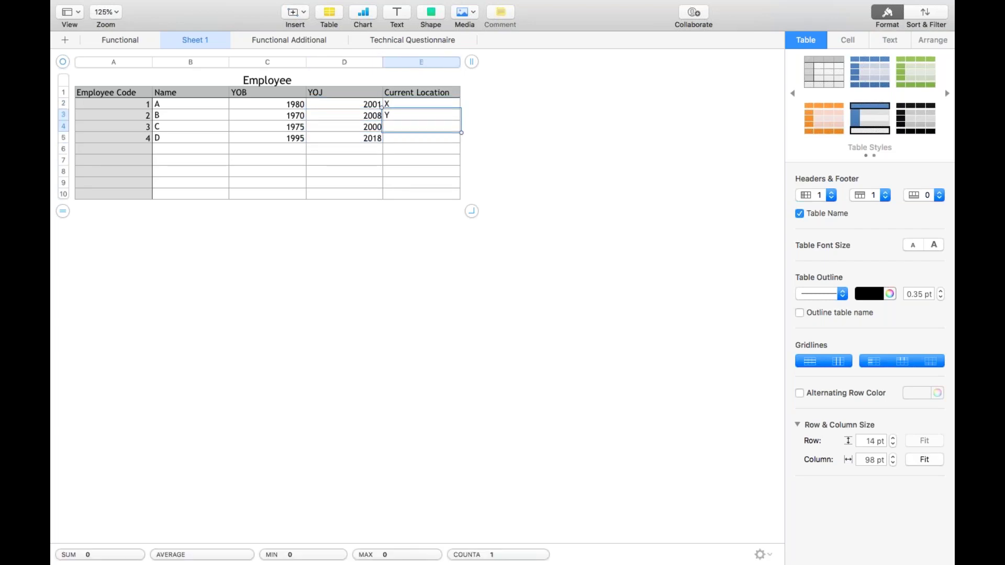
text(X)
key(Return)
text(X)
key(Return)
key(Return)
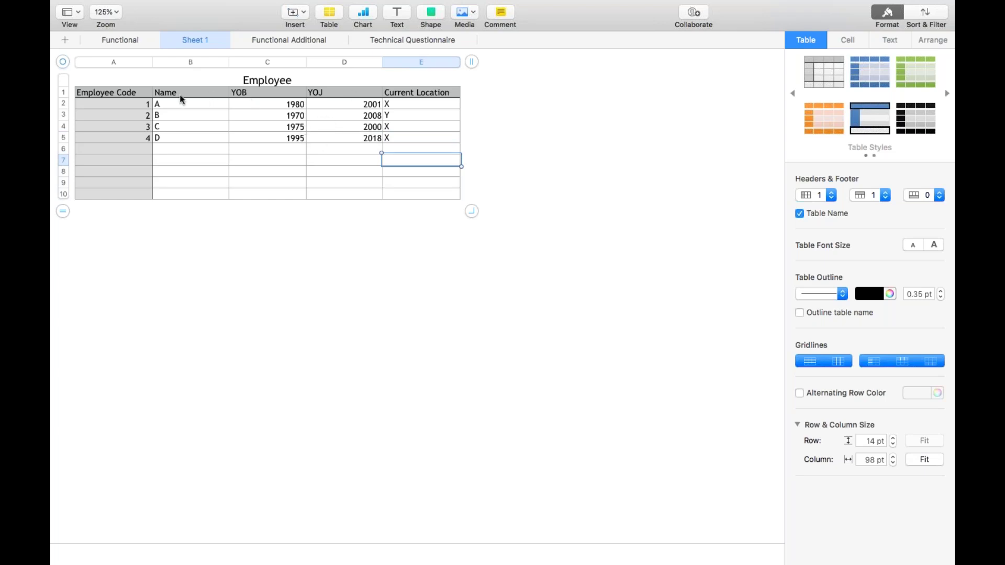
click(142, 94)
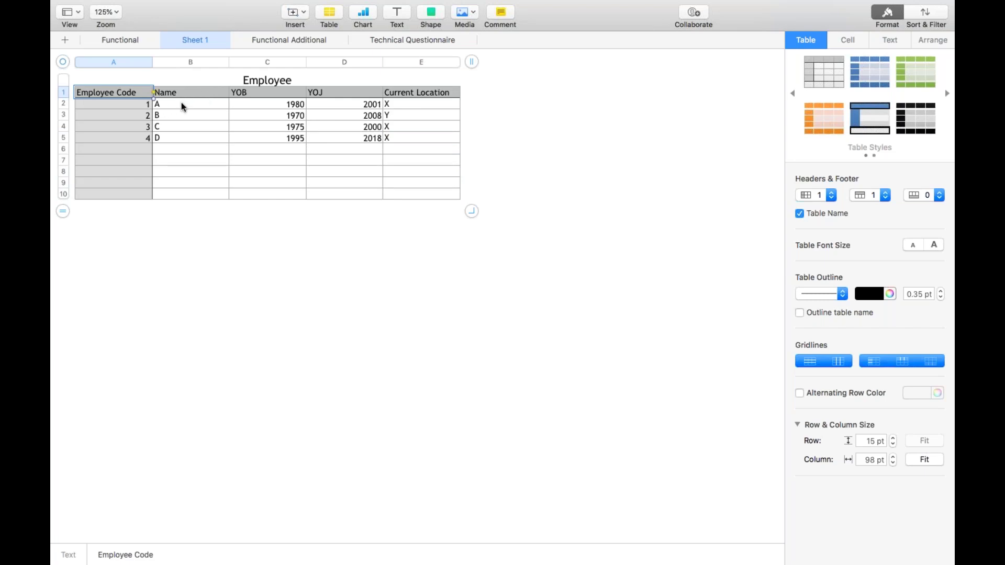
click(164, 144)
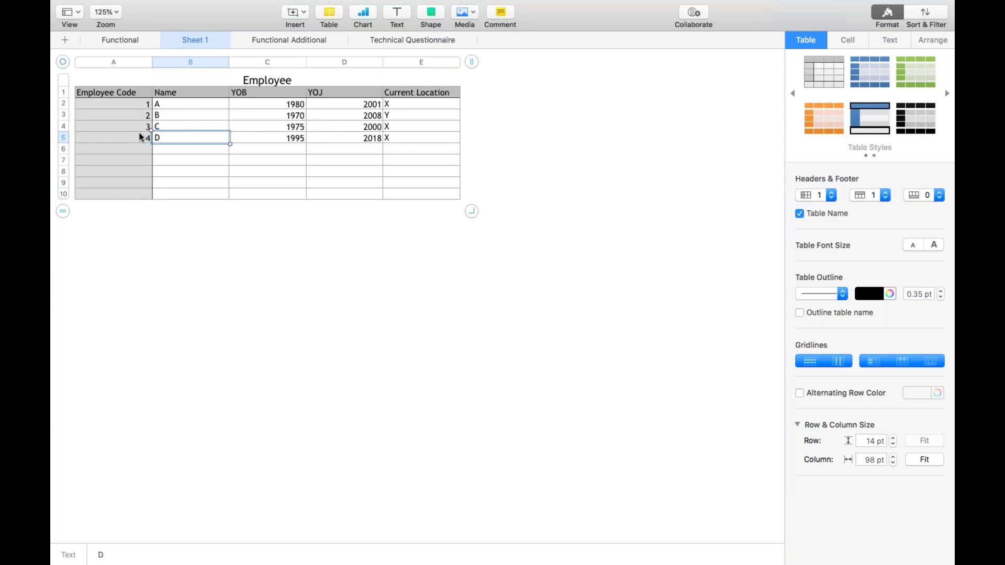
Enter the label "Row Based" in cell A10, below the employee data.
click(129, 199)
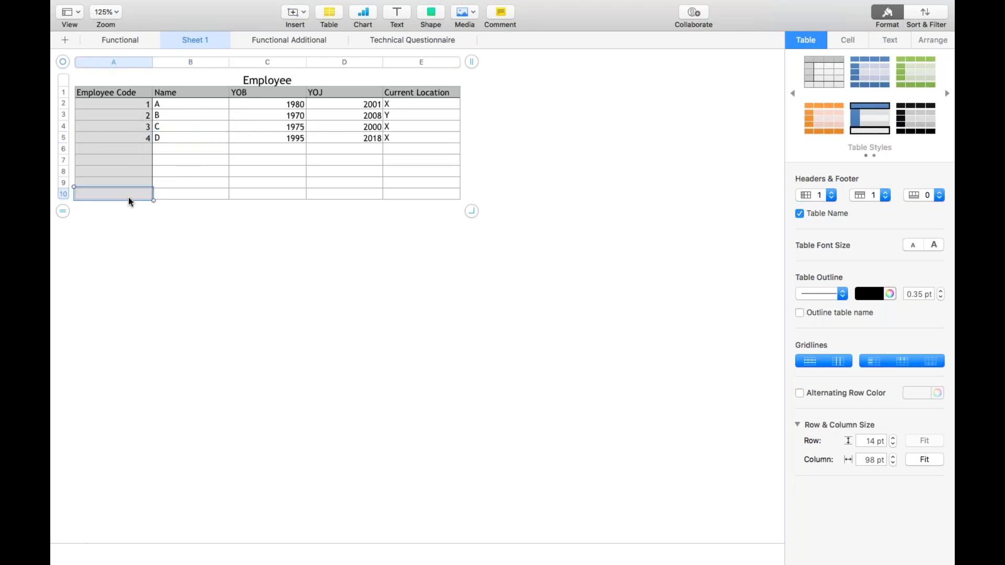
text(Row Based)
key(Return)
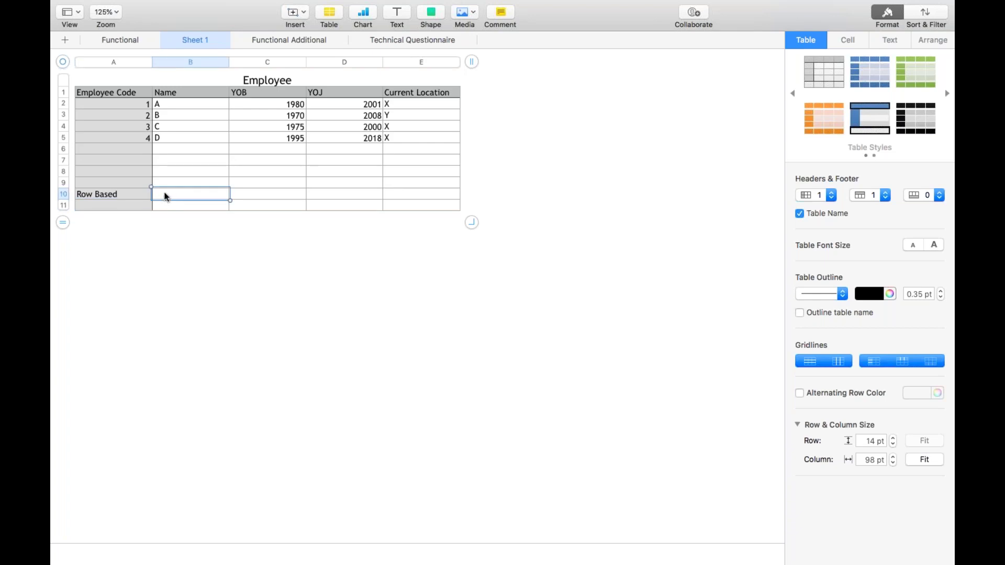
Write the first employee's row as the semicolon-separated record "1;A;1980;2001;X" in cell B10.
drag(143, 105, 399, 103)
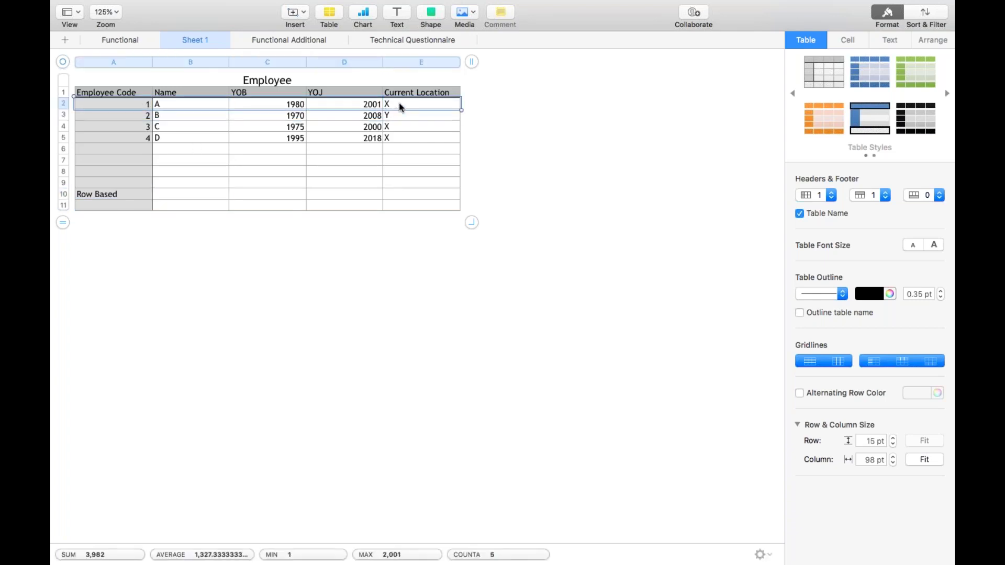
click(162, 195)
text(1;)
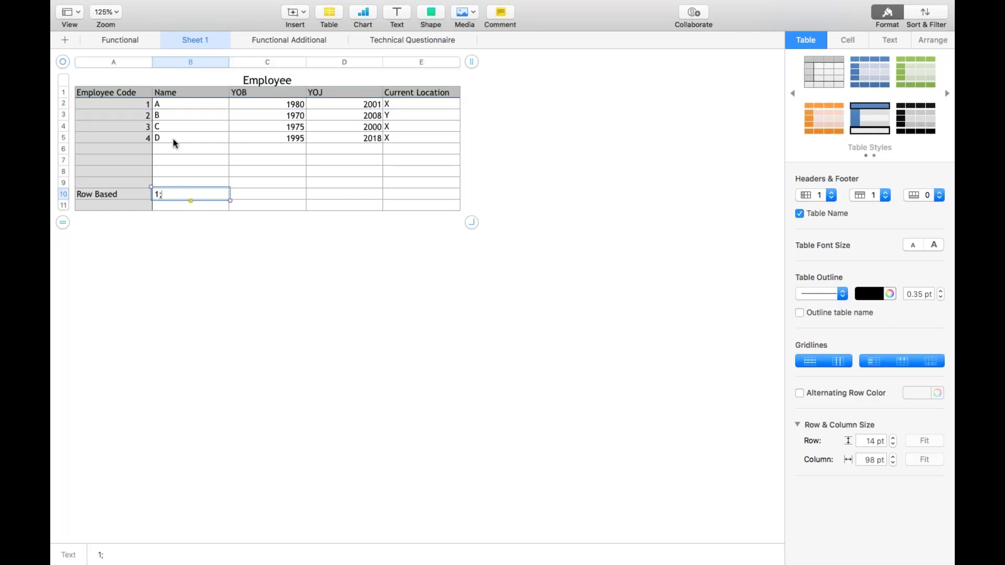
text(A;1980;2001;X)
key(Return)
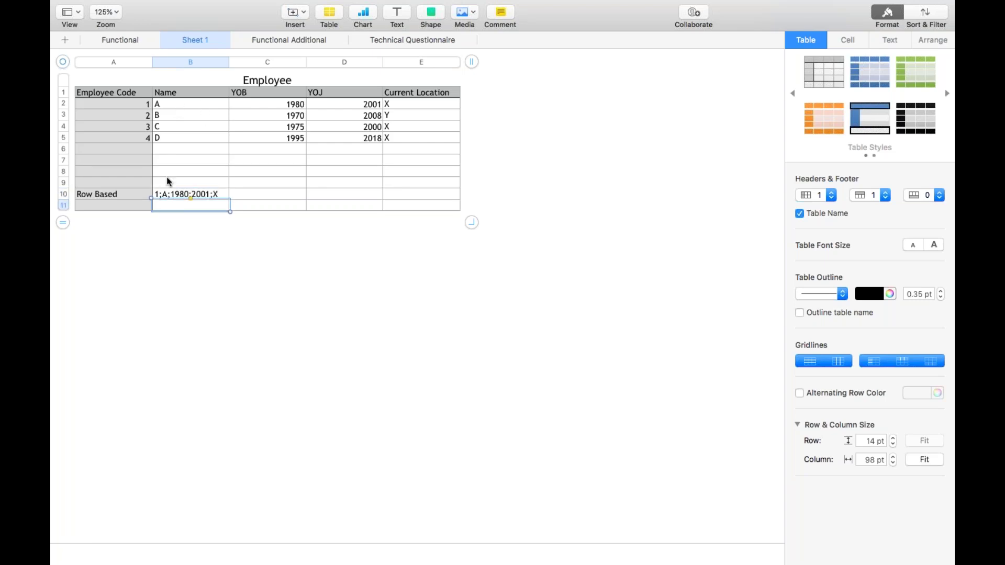
Write the second employee's row as the record "2;B;1970;2008;Y" in cell B11.
click(159, 196)
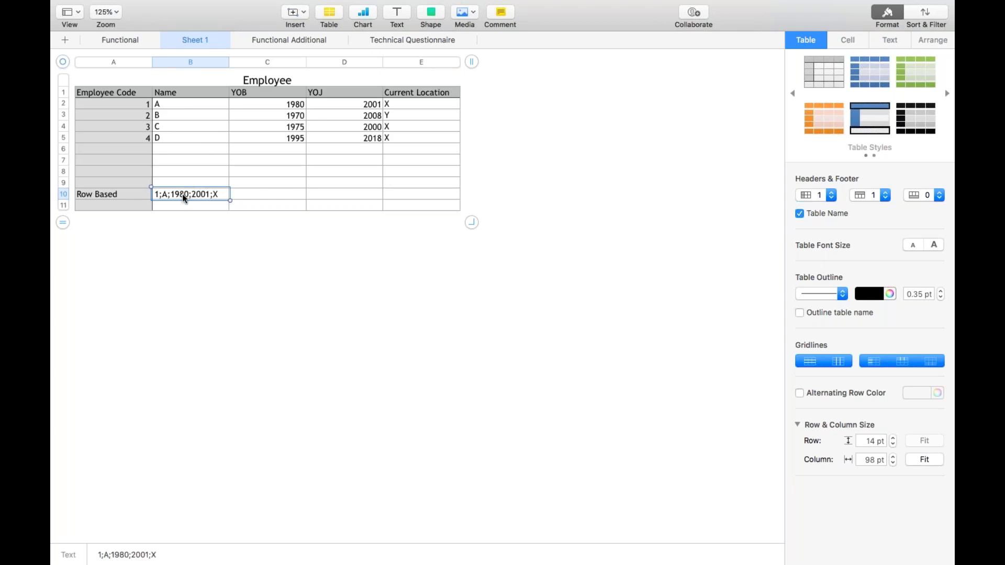
click(180, 209)
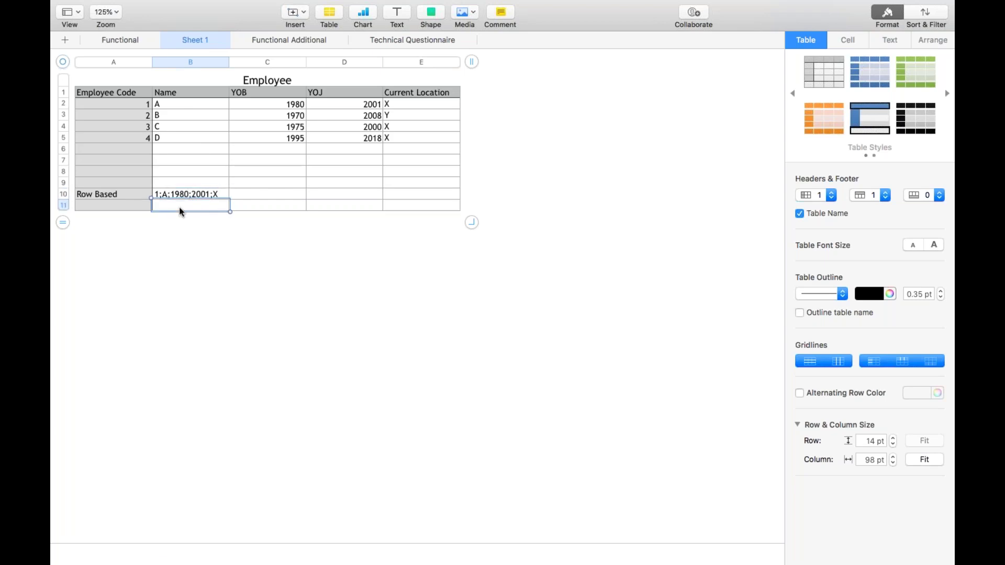
text(2;B;1970;200)
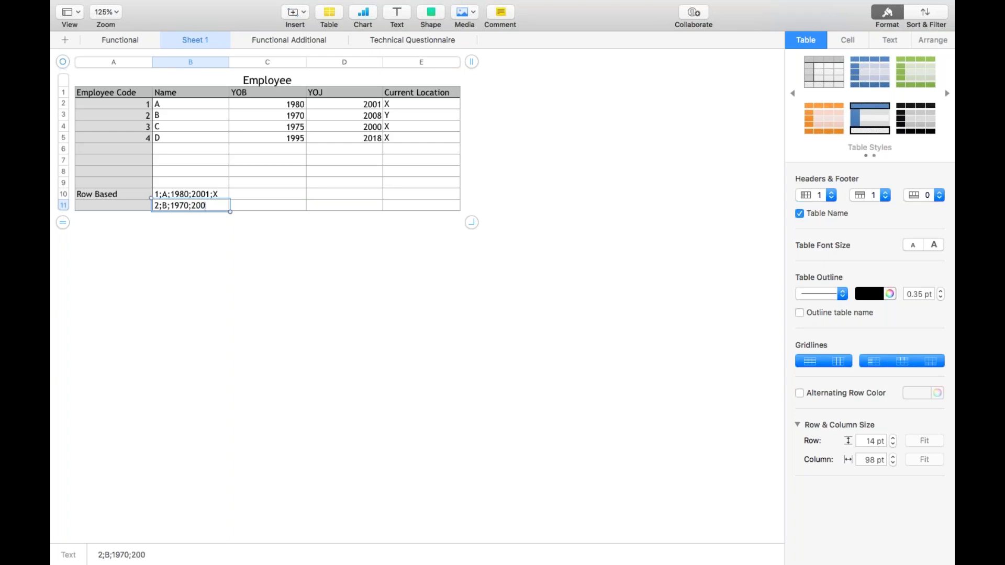
text(8;Y)
key(Return)
Write the third and fourth employees' records "3;C;1975;2000;X" in cell B12 and "4;D;1995;2018;X" in cell B13.
text(3;C)
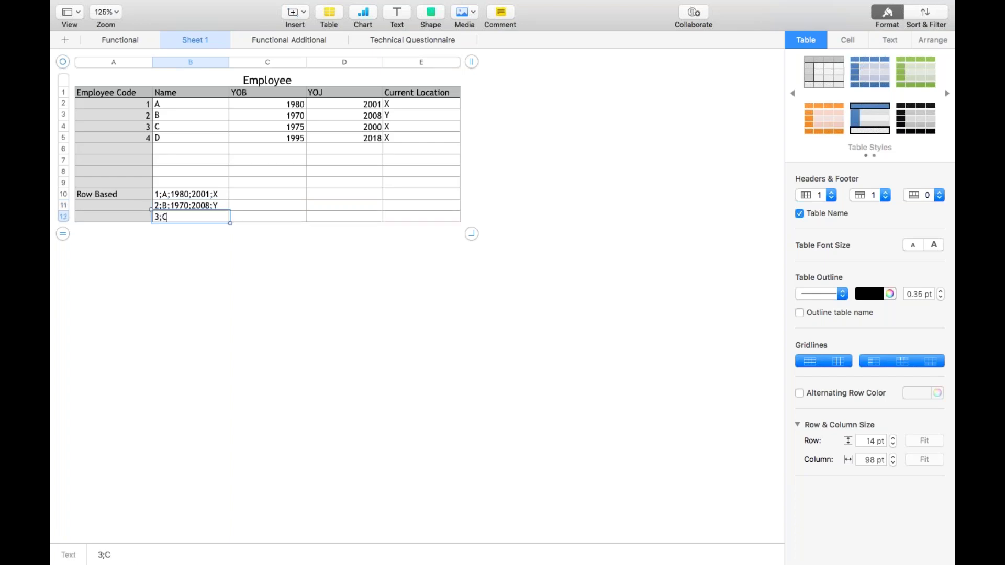
text(;1975;2000;X)
key(Return)
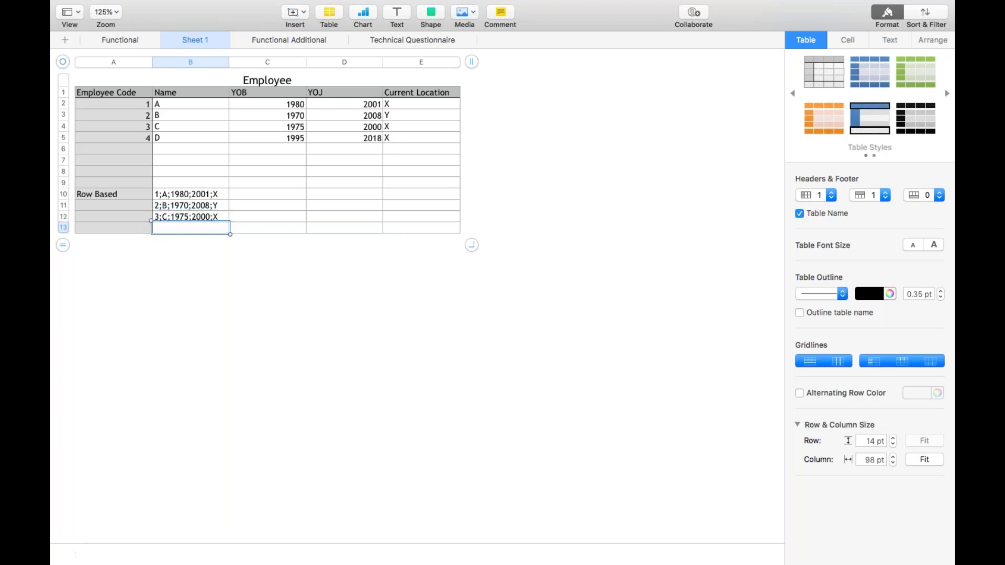
text(4;D;1995;2018;X)
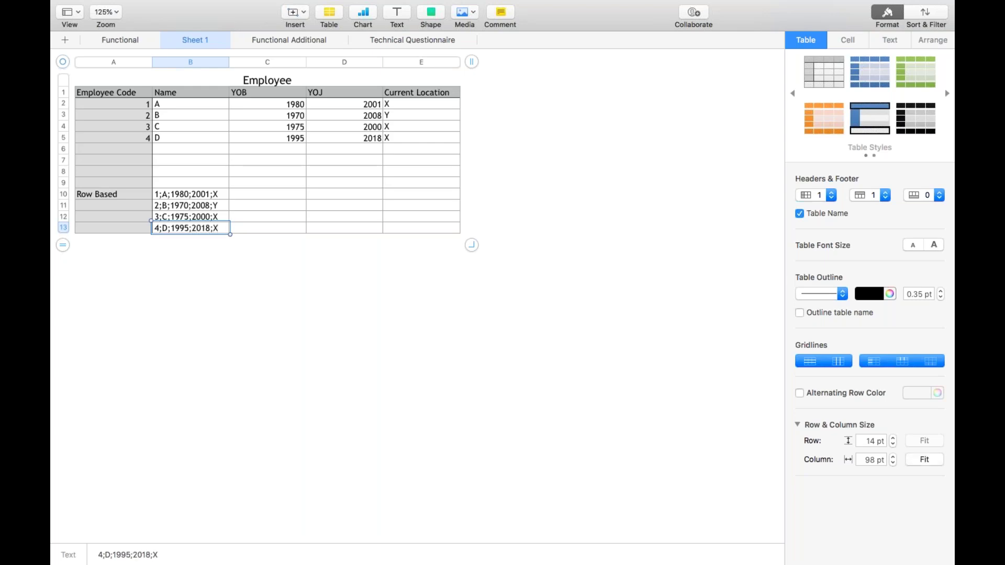
key(Return)
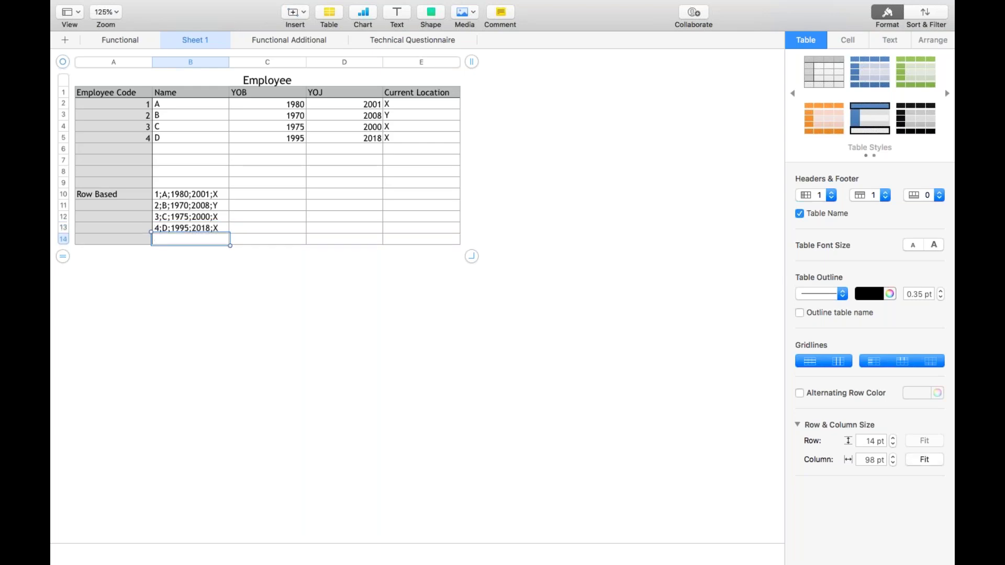
Extend the table below the row-based records and enter the label "Column based" in cell A16.
click(168, 196)
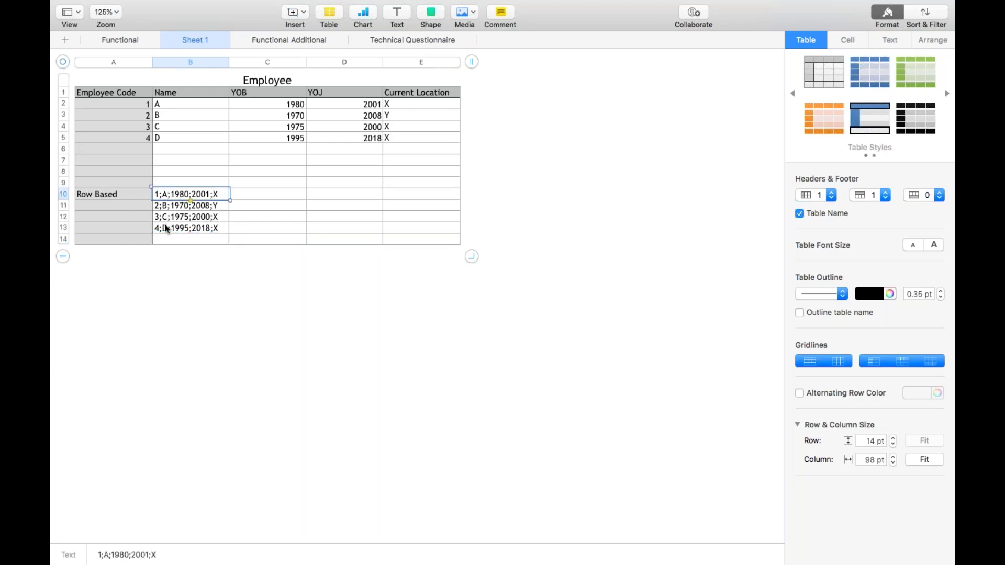
click(162, 230)
click(168, 240)
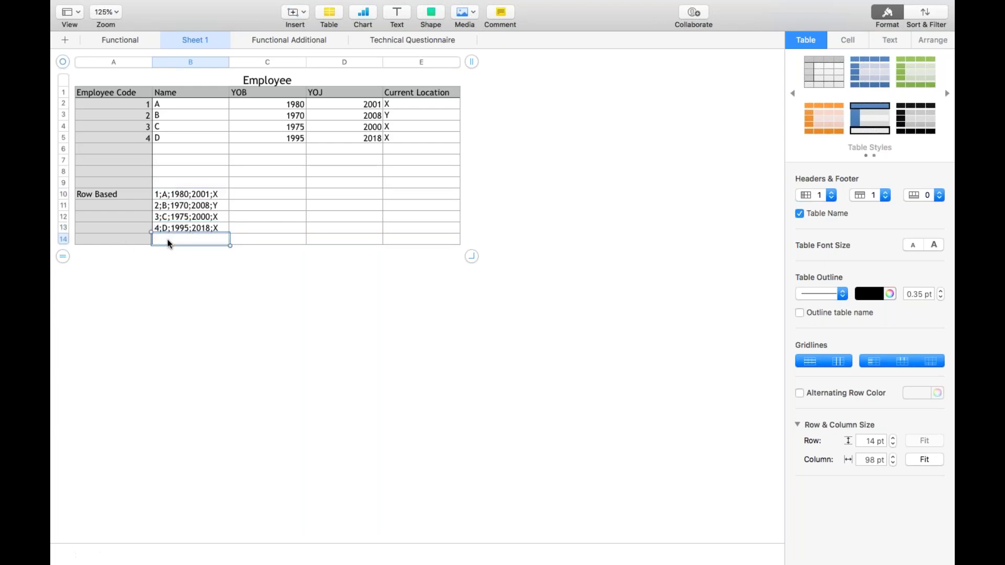
key(Return)
key(Return)
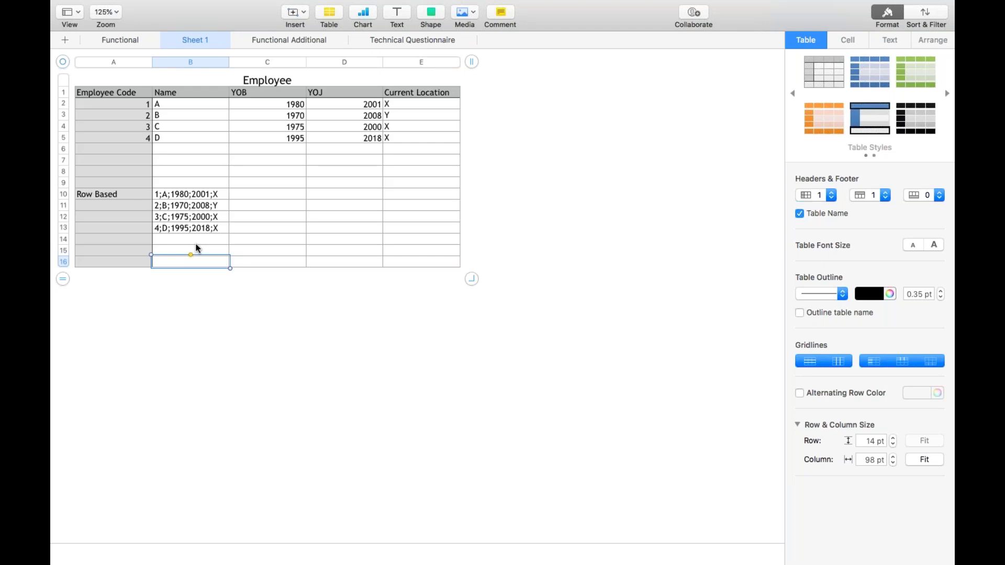
click(109, 264)
text(Co)
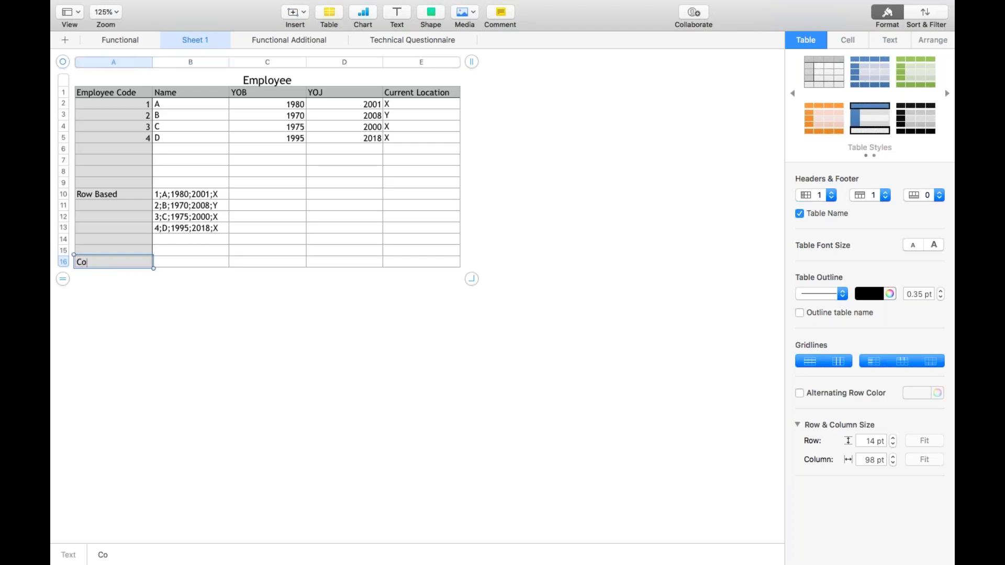
text(lumn based)
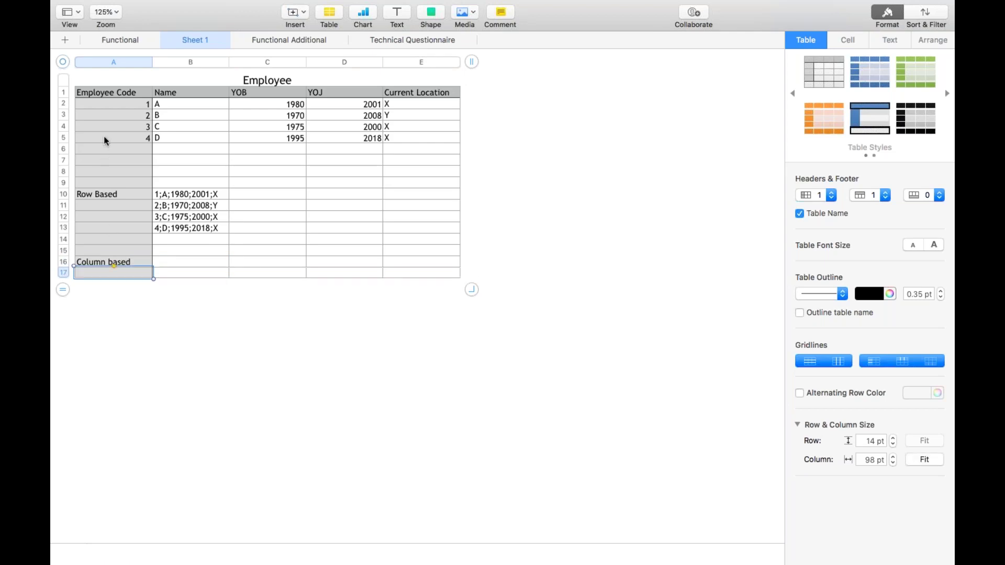
Write the employee codes as "1;2;3;4" in cell B16 and the names as "A;B;C;D" in cell B17.
drag(127, 105, 130, 140)
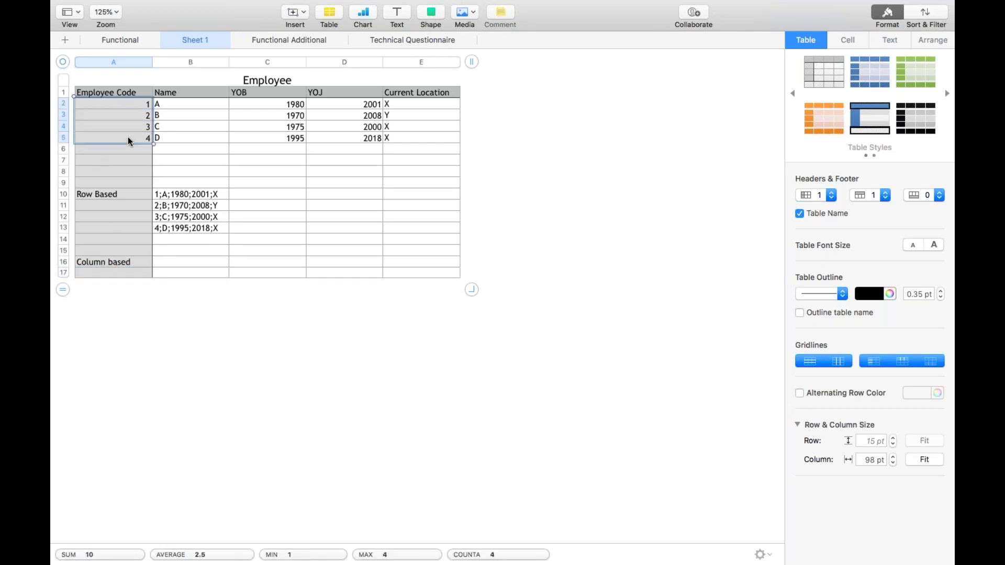
click(167, 261)
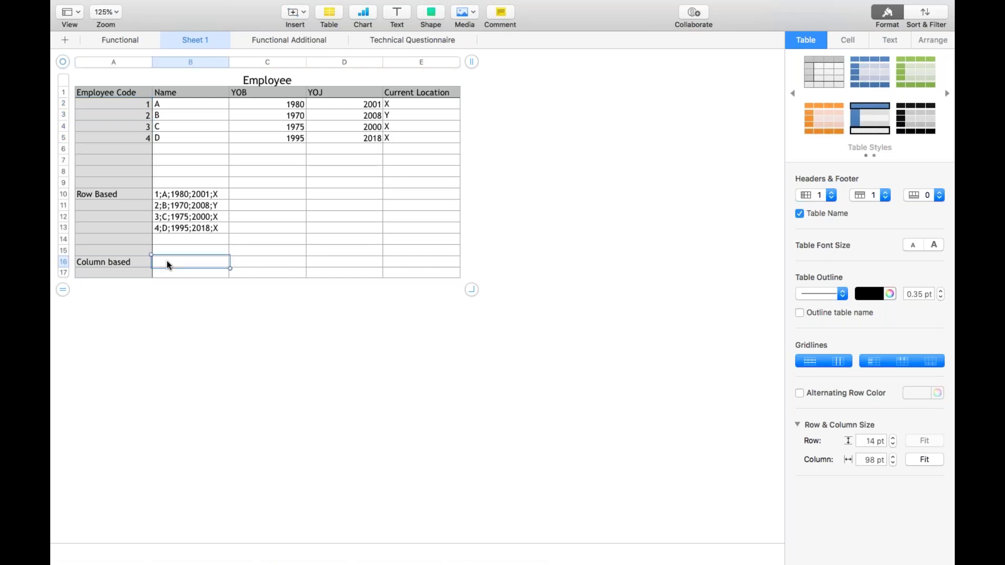
text(1;2;3;4)
click(166, 272)
text(A)
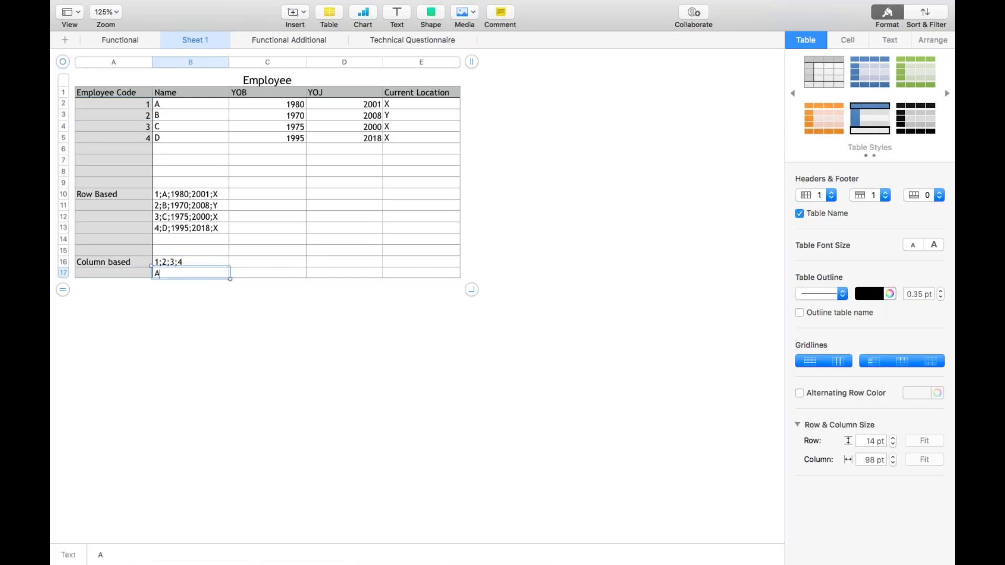
text(;B;C;D)
key(Return)
Write the YOB values "1980;1970;1975;1995" in cell B18 and the YOJ values "2001;2008;2000;2018" in cell B19.
text(1980;1970;197)
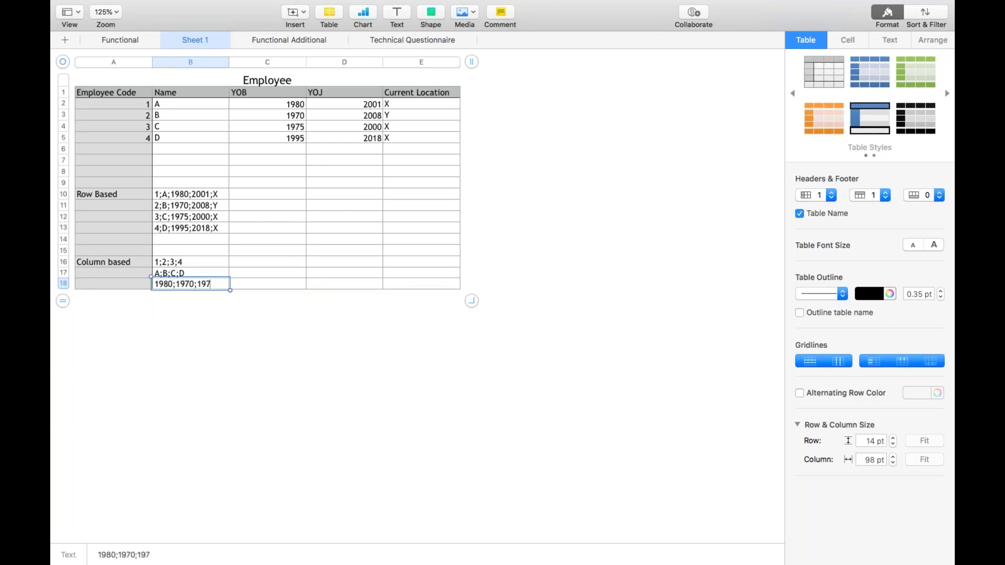
text(5;1995)
key(Return)
text(2001;)
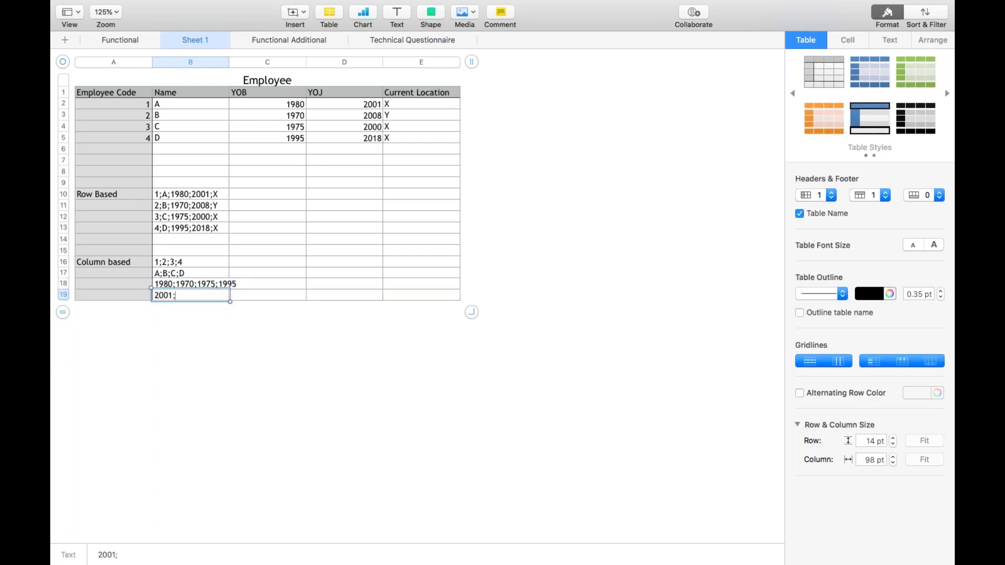
text(2008;2000;)
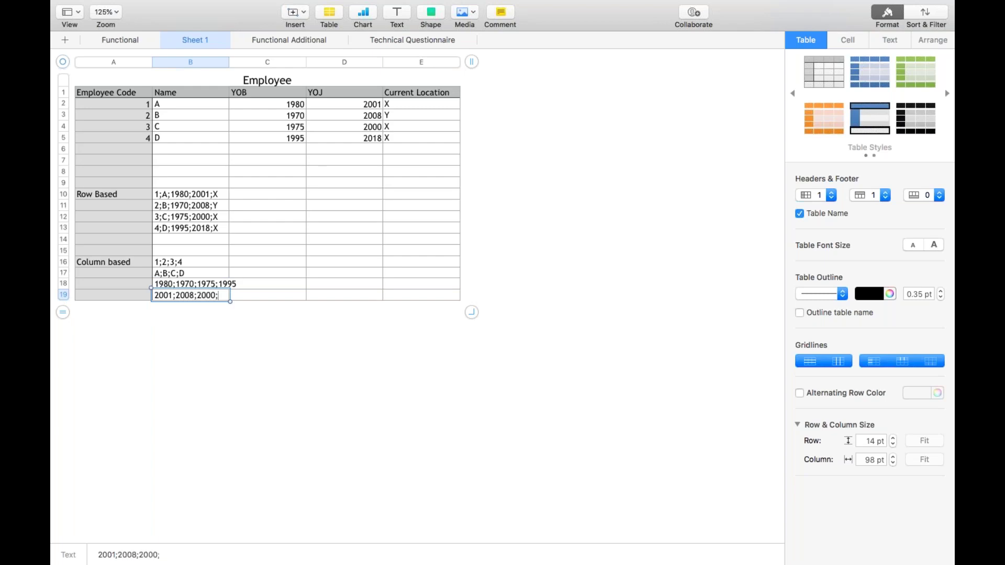
text(2018)
key(Return)
Write the current locations as the column record "X;Y;X;X" in cell B20.
text(X)
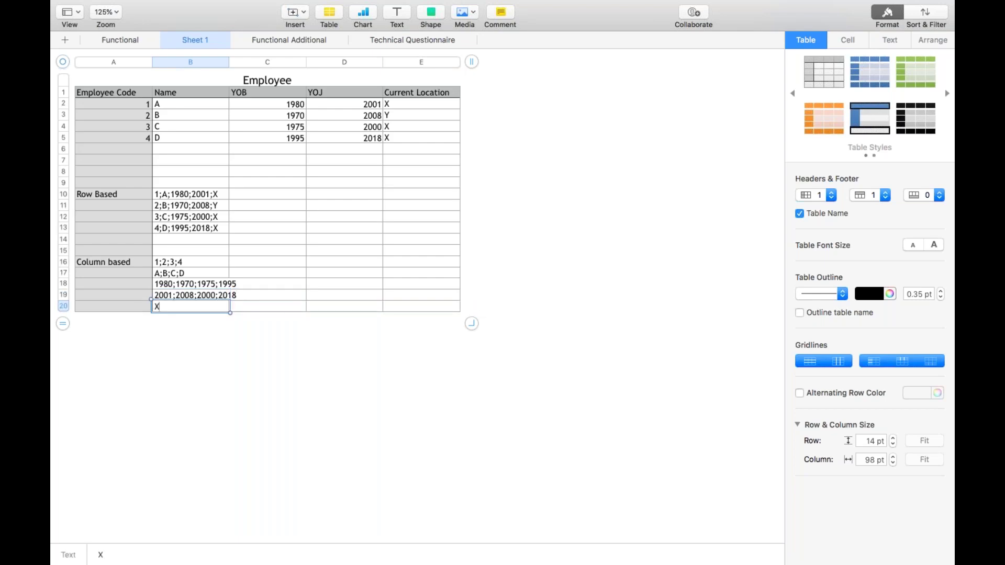
text(;Y;X;X)
key(Return)
Write the sample query "Select employee code, YOJ from employees" in cell B23 and extend the table to row 26.
key(Return)
key(Return)
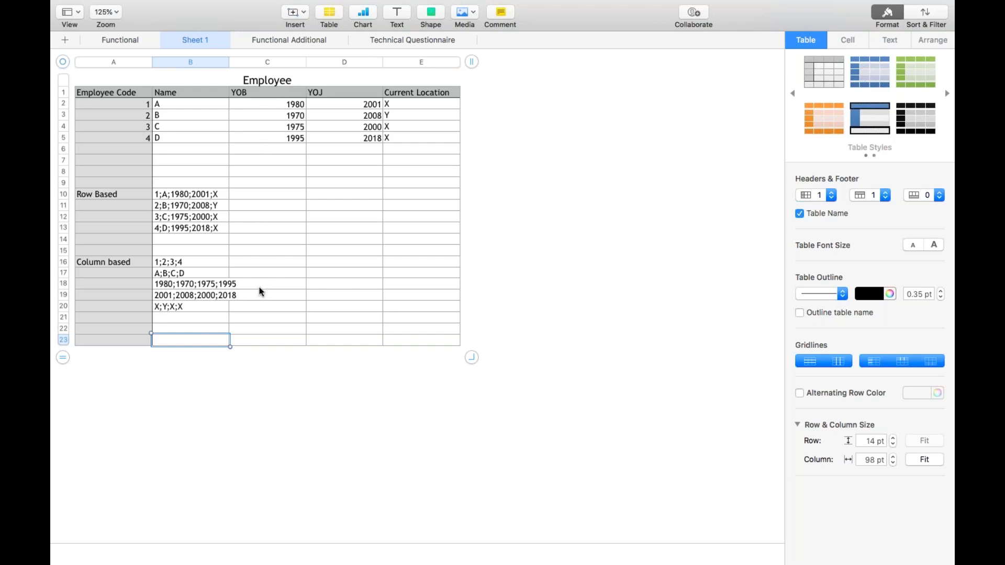
text(Select )
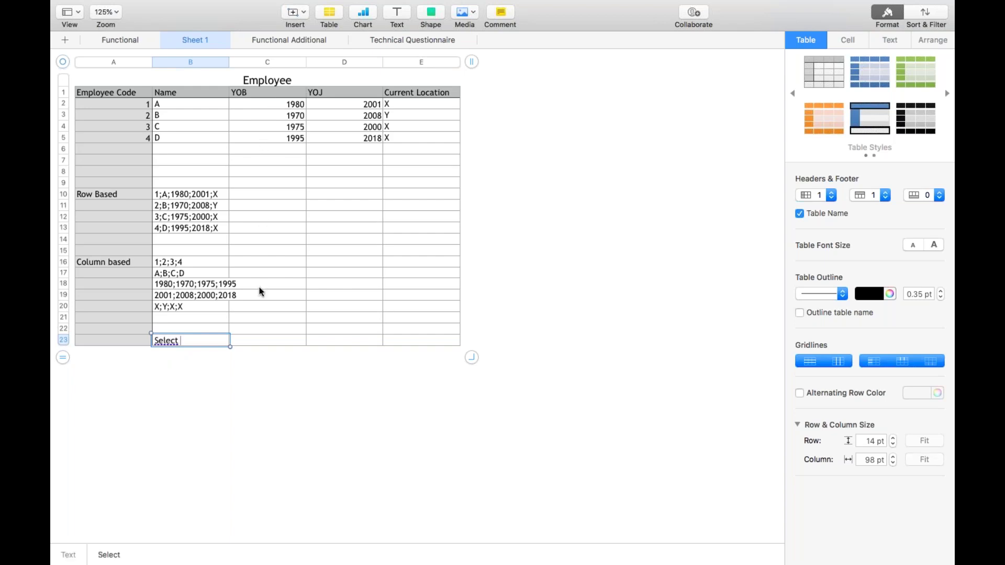
text(employee code)
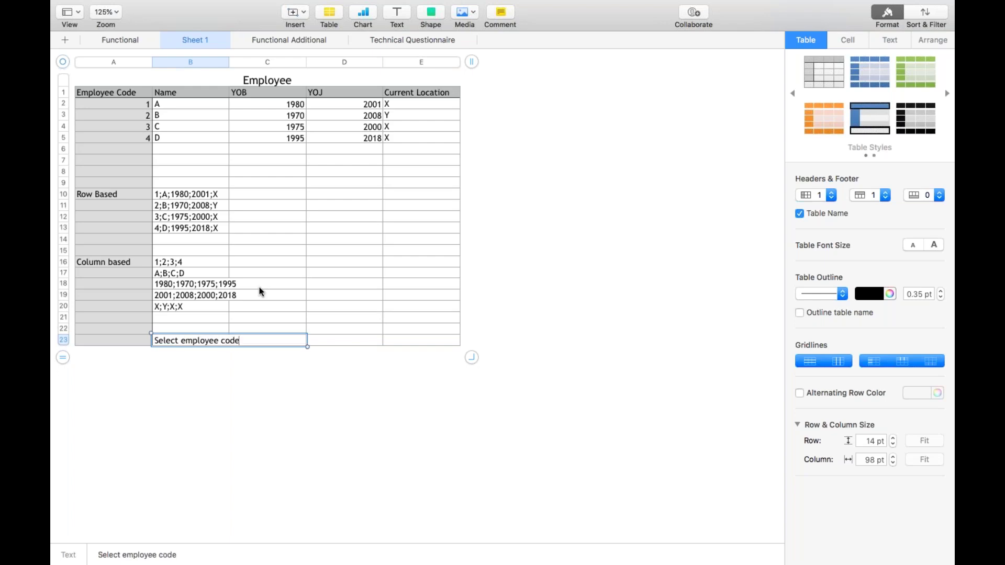
text(, YOJ from employees)
key(Return)
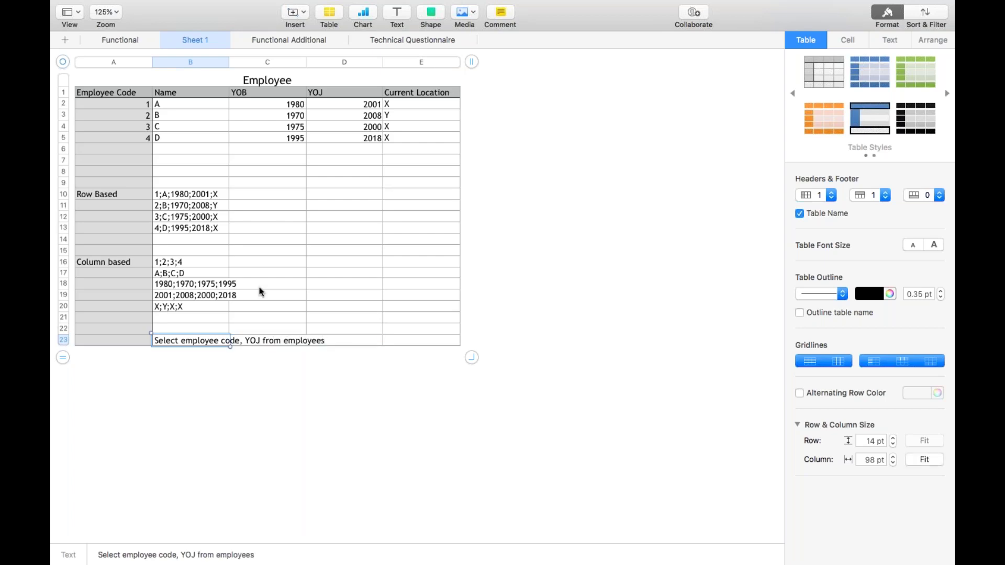
key(Return)
key(Return)
key(Up)
key(Up)
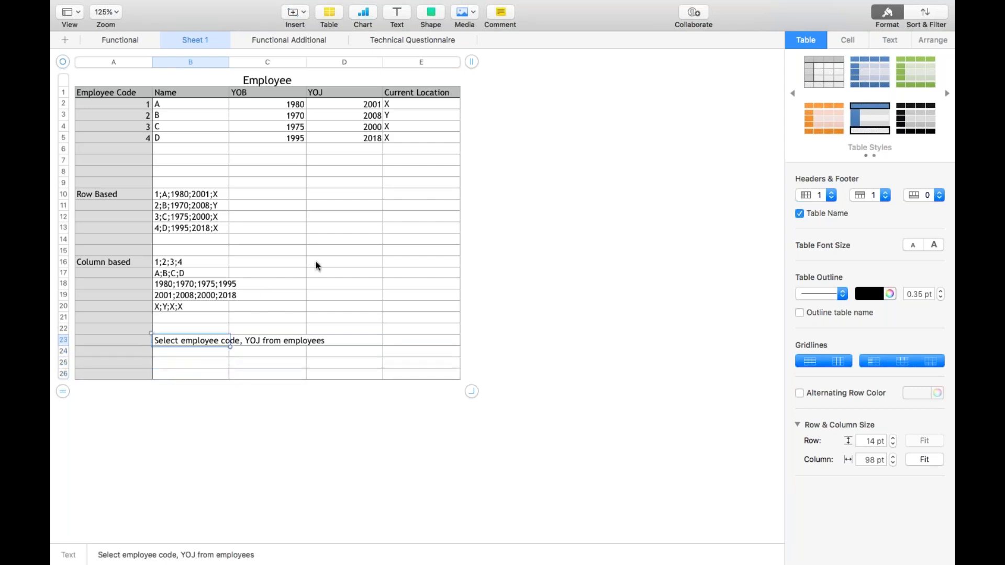
Compare the sample query with the employee data and the row-based records.
click(138, 108)
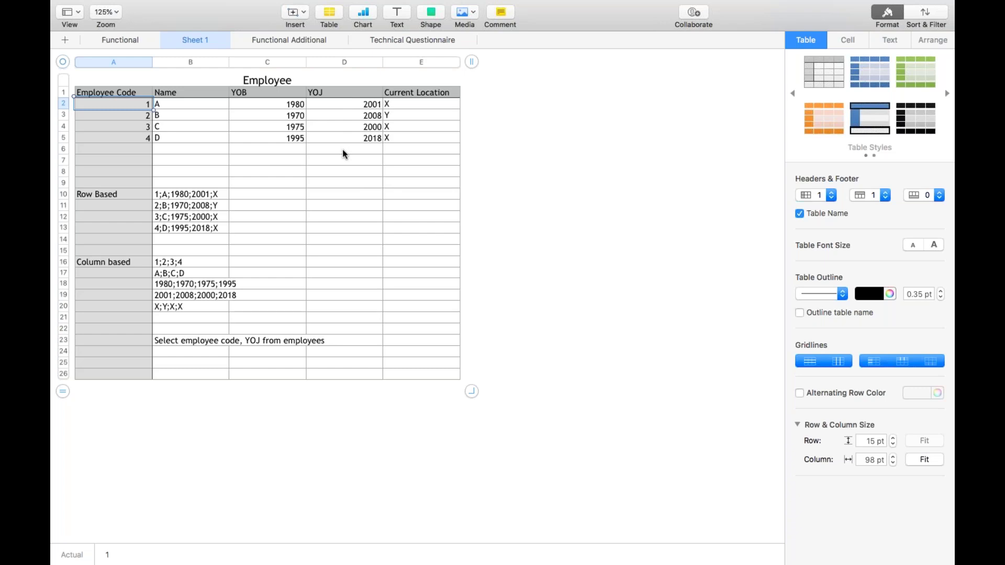
click(190, 342)
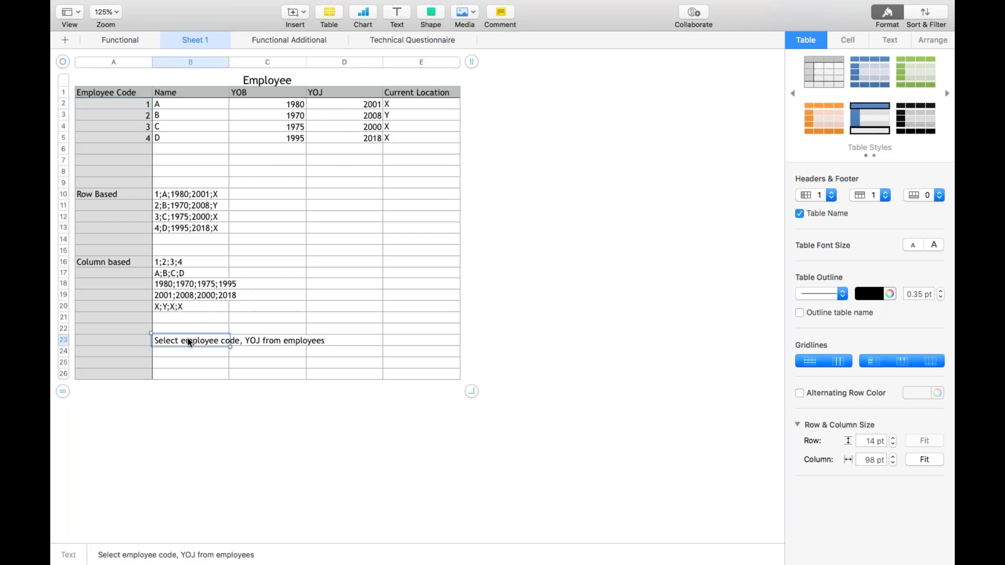
click(193, 193)
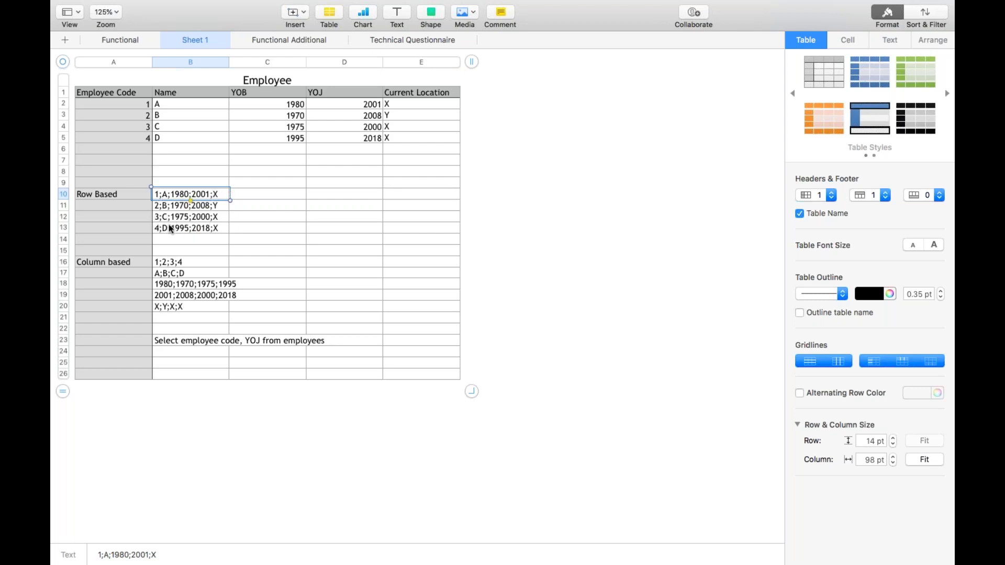
click(140, 110)
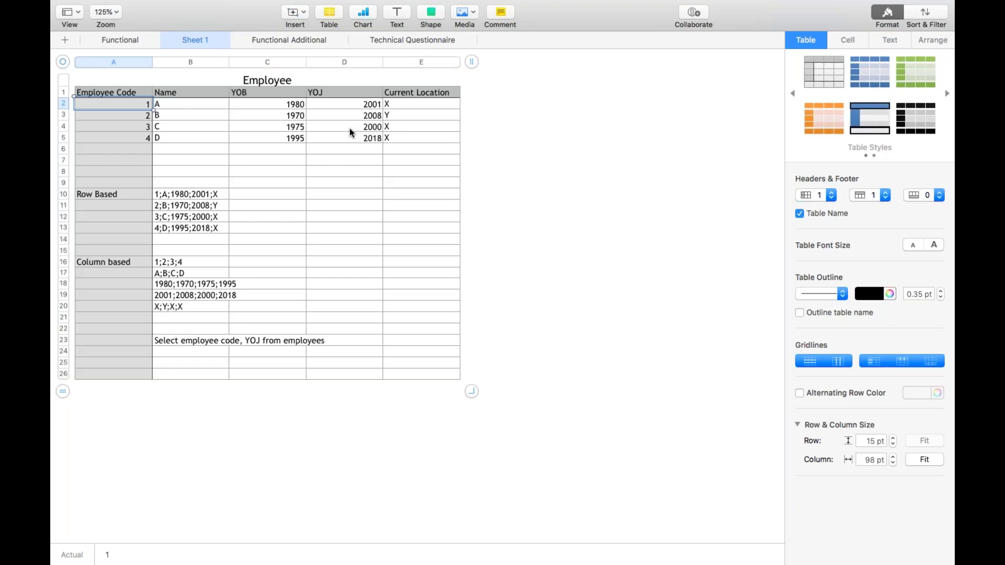
Examine how the employee columns map to the column-based records and which of those records the sample query needs.
click(126, 260)
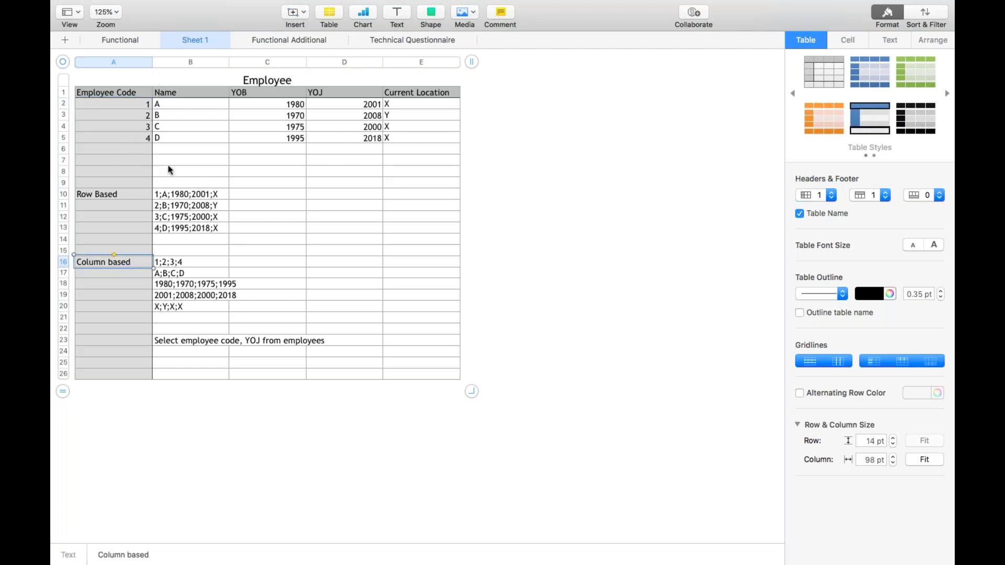
click(192, 112)
click(261, 115)
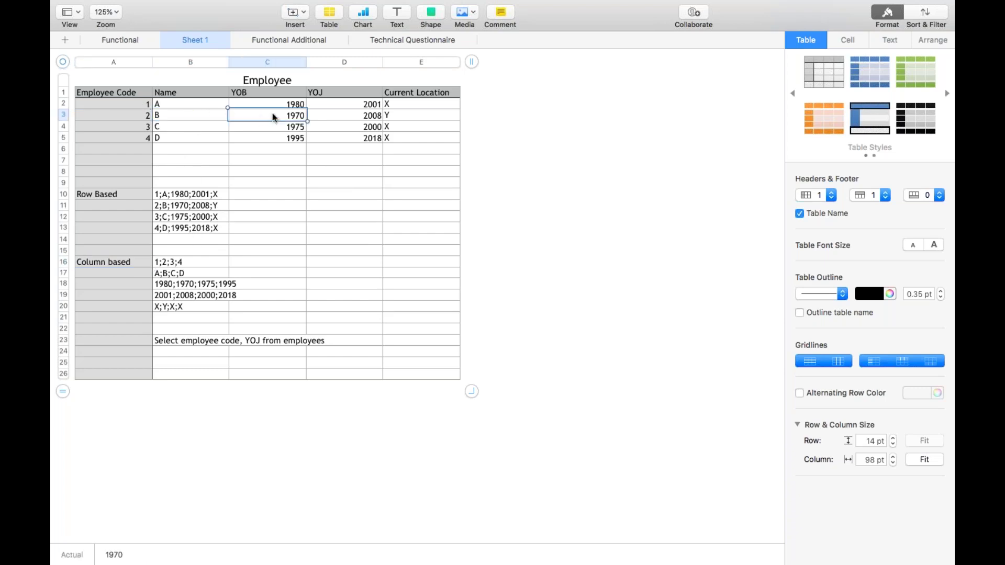
click(414, 127)
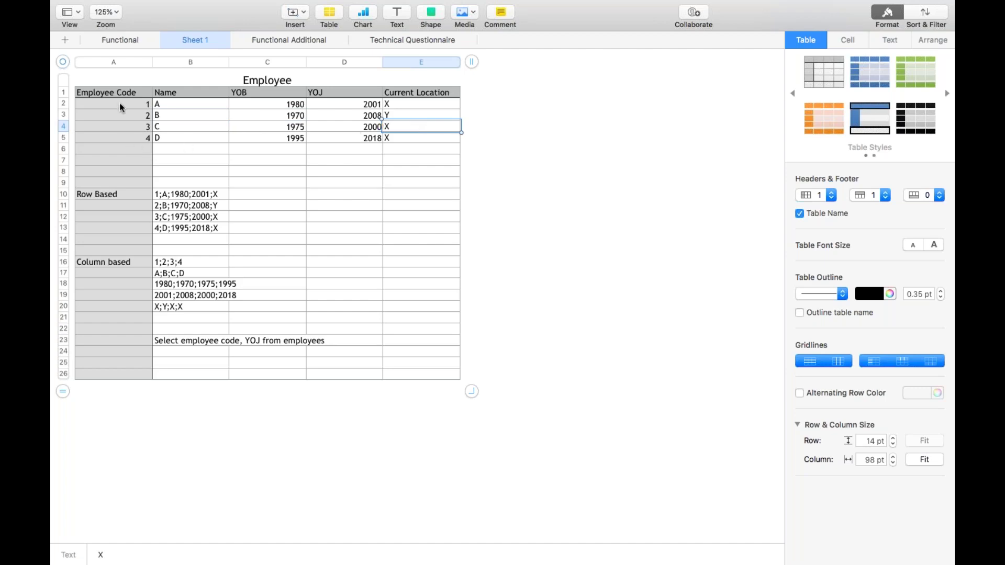
click(189, 264)
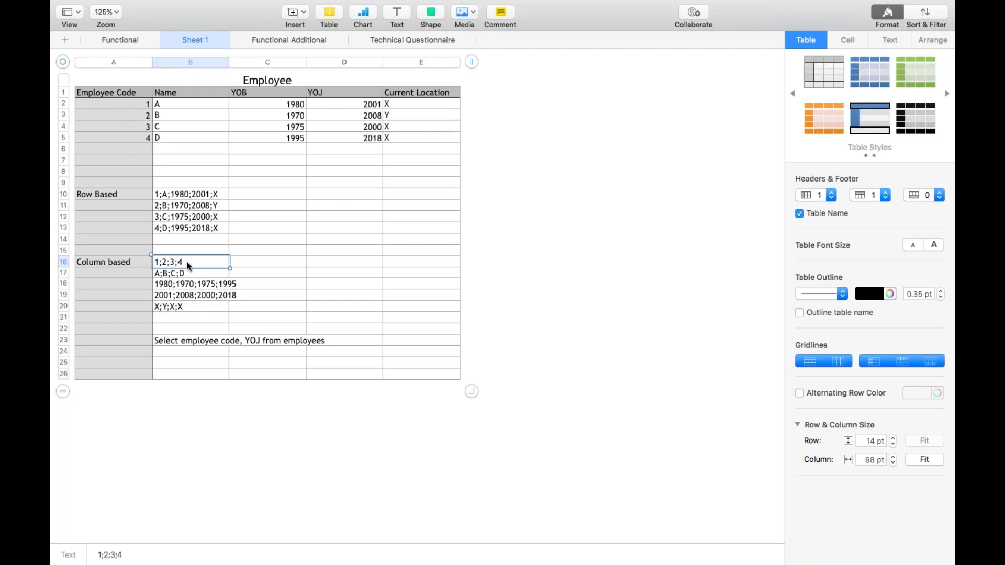
click(185, 295)
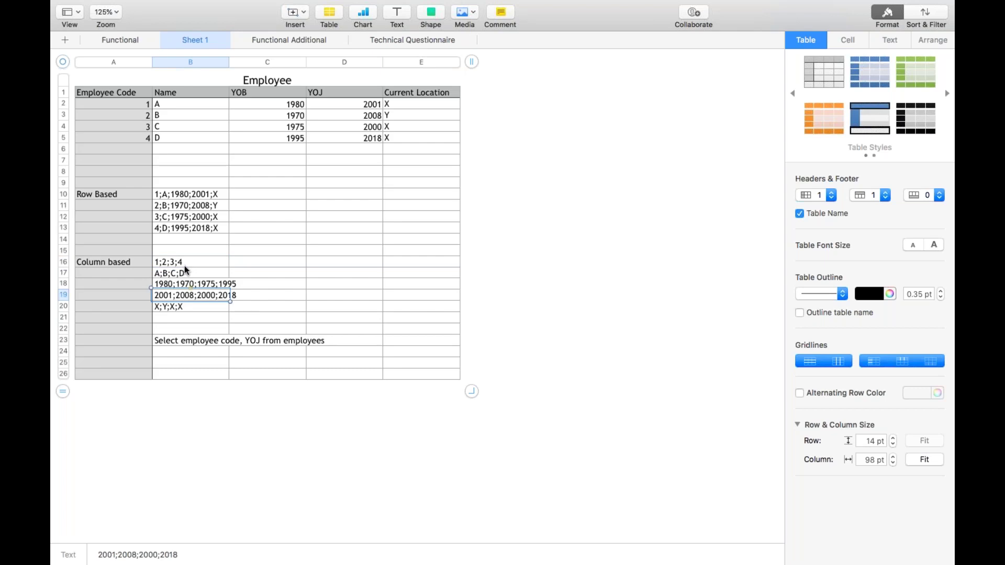
click(181, 274)
click(178, 285)
click(178, 310)
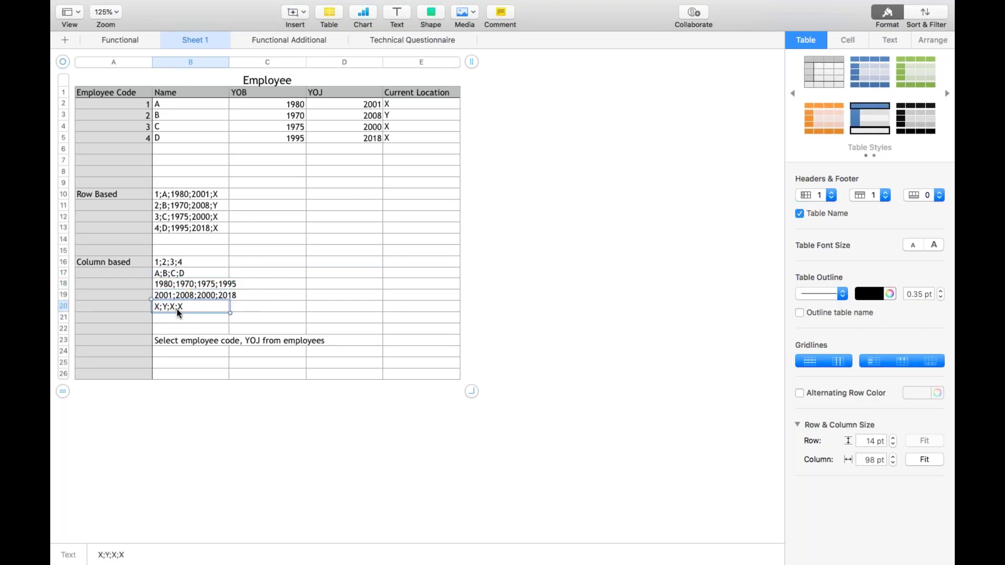
click(197, 342)
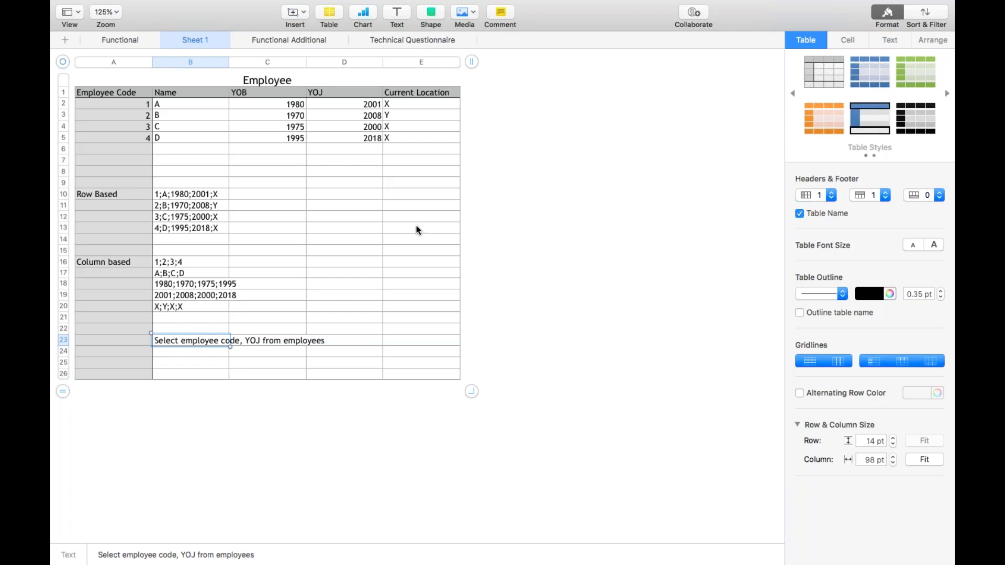
Enter the example numbers 300 in cell E11 and 20 in cell E12, beside the row-based records.
click(430, 208)
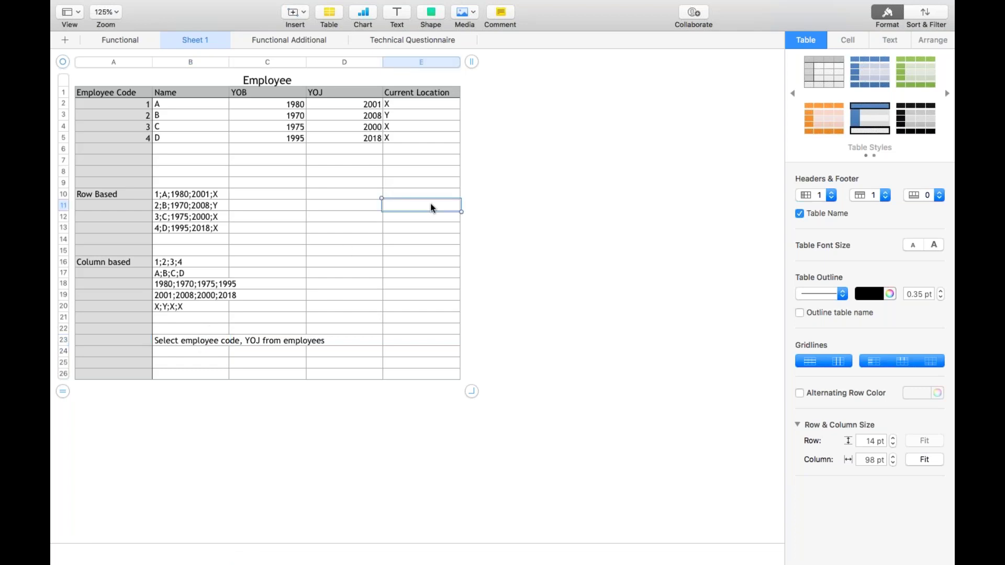
text(300)
key(Return)
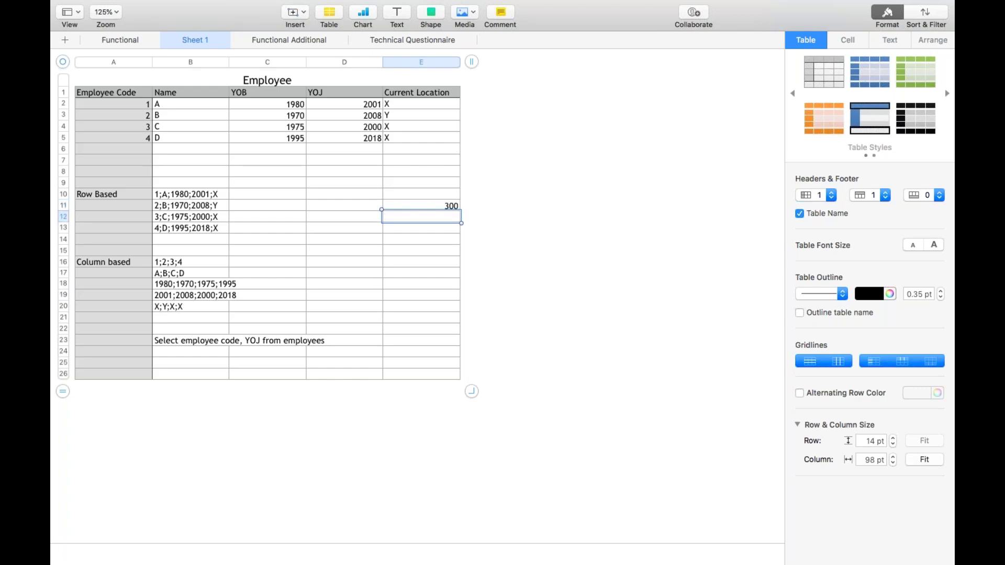
text(20)
key(Return)
click(421, 217)
click(422, 205)
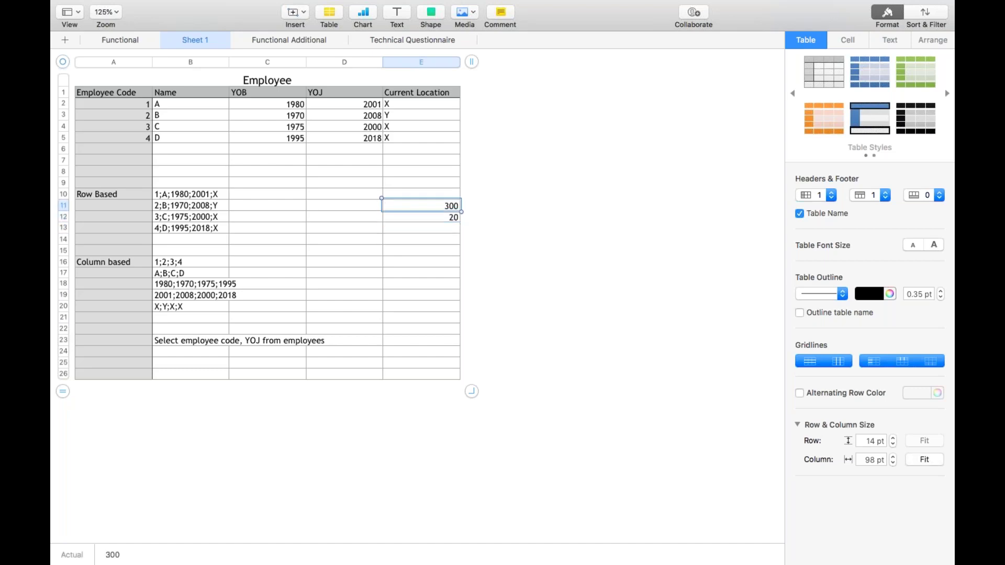
click(422, 216)
Enter the example time "300ms" in cell D11, next to the value 300.
key(Up)
key(Left)
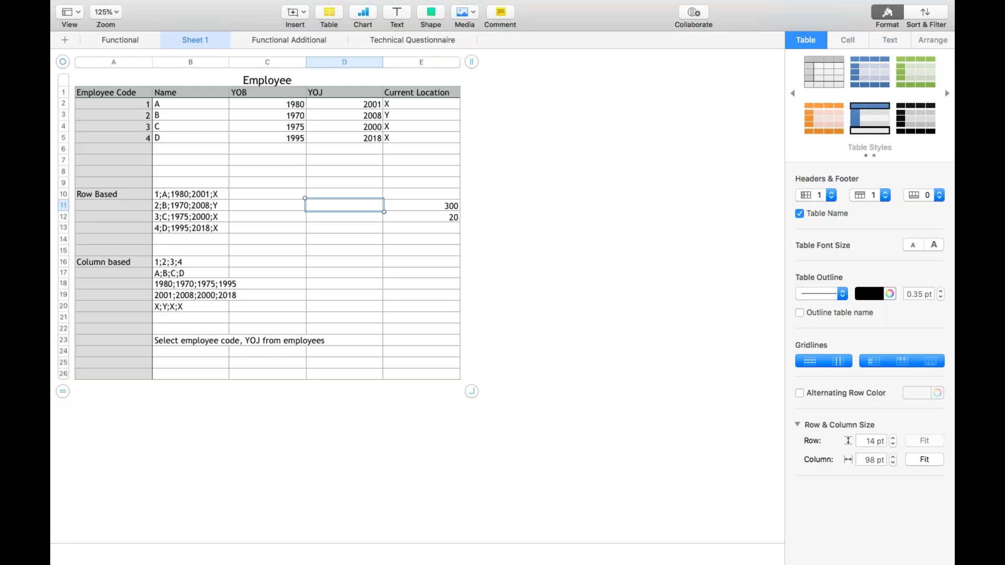
text(300ms)
key(Return)
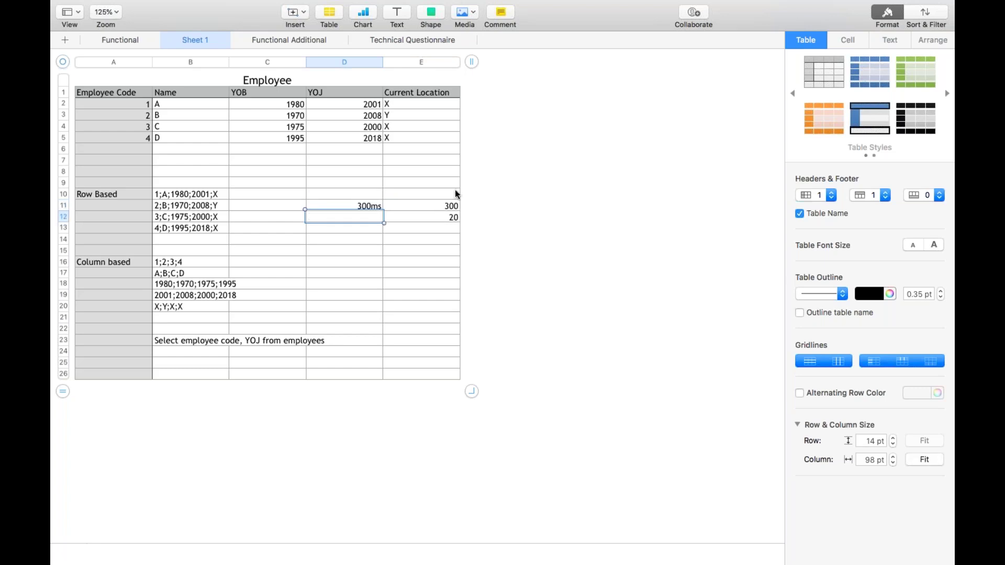
click(443, 223)
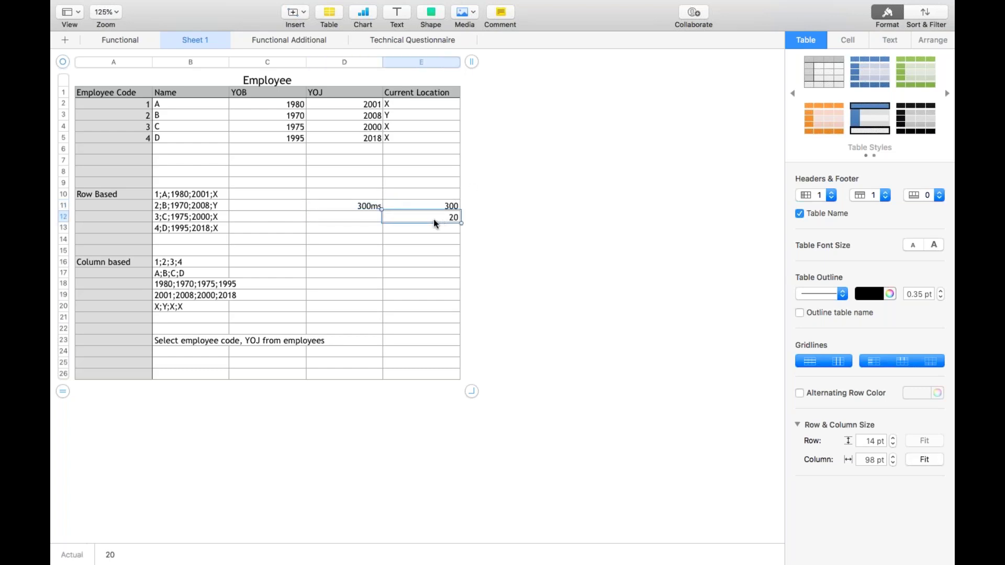
click(434, 206)
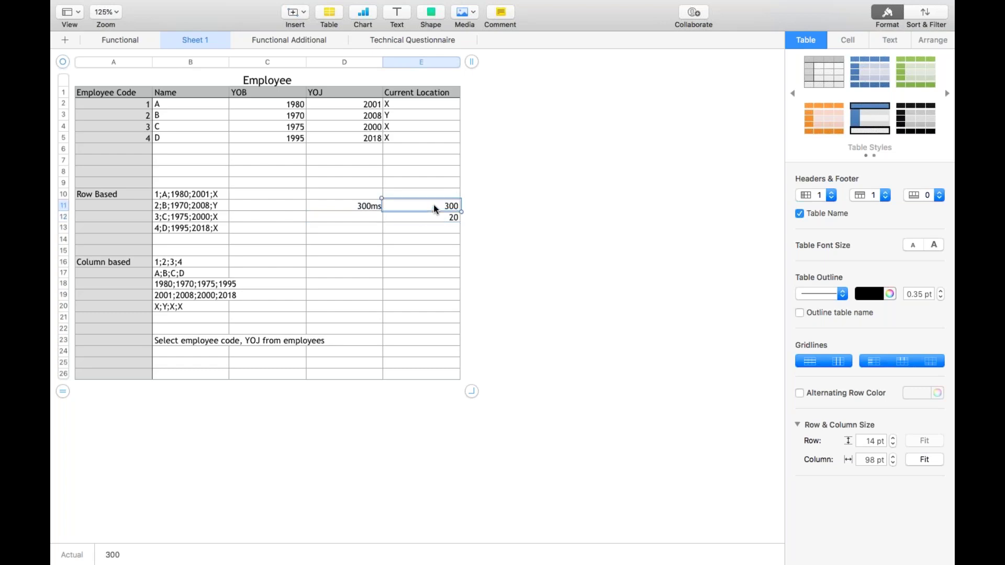
Enter the example time "20ms" in cell D12, next to the value 20.
click(431, 216)
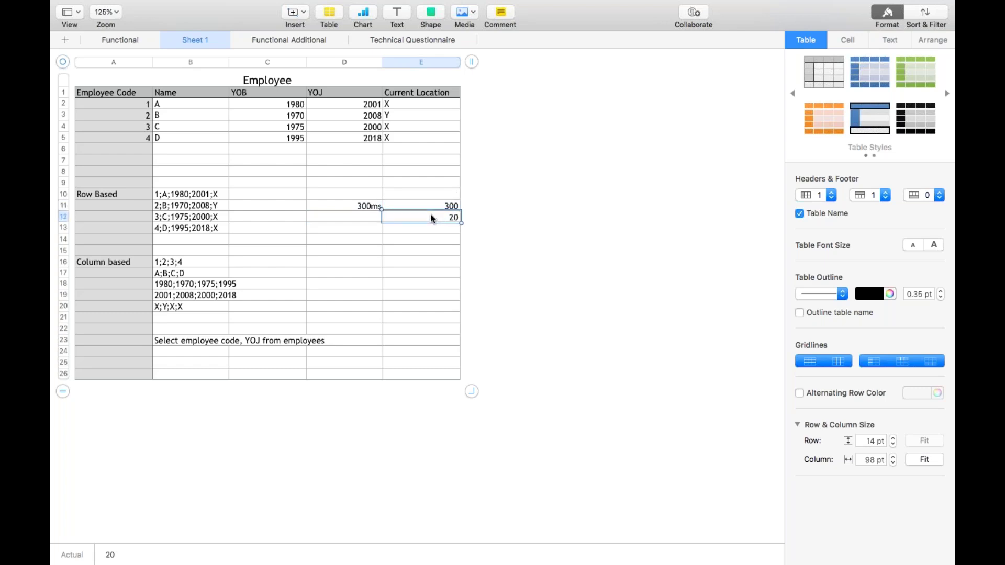
click(364, 222)
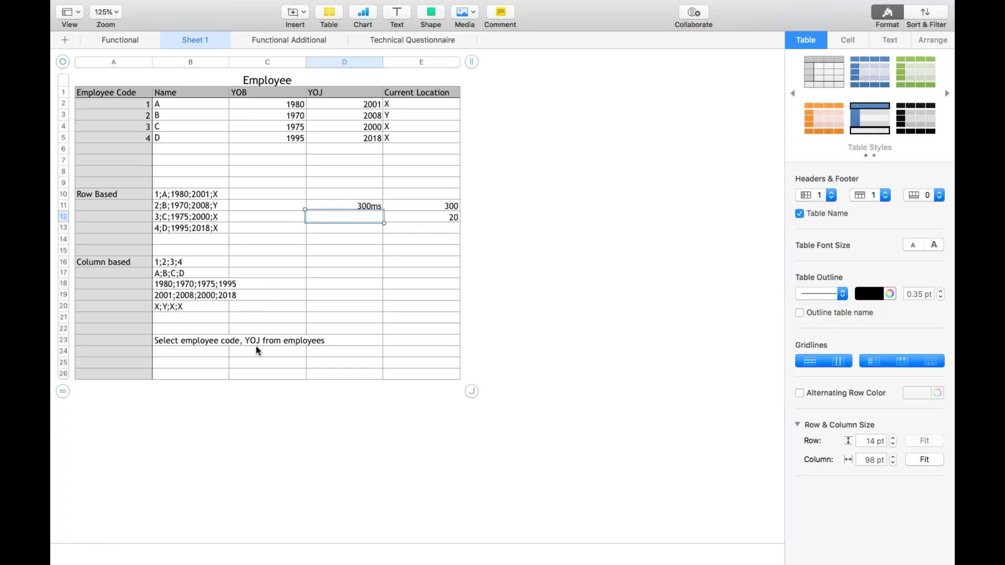
text(20ms)
key(Return)
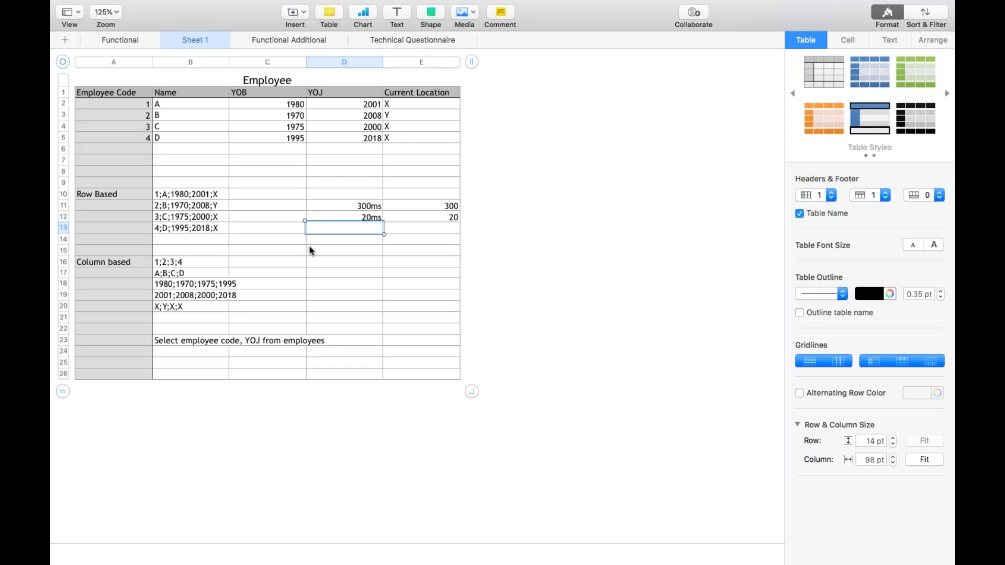
List the sample countries INDIA, INDIA, US, UK and US in cells B26 to B30, below the sample query.
click(109, 261)
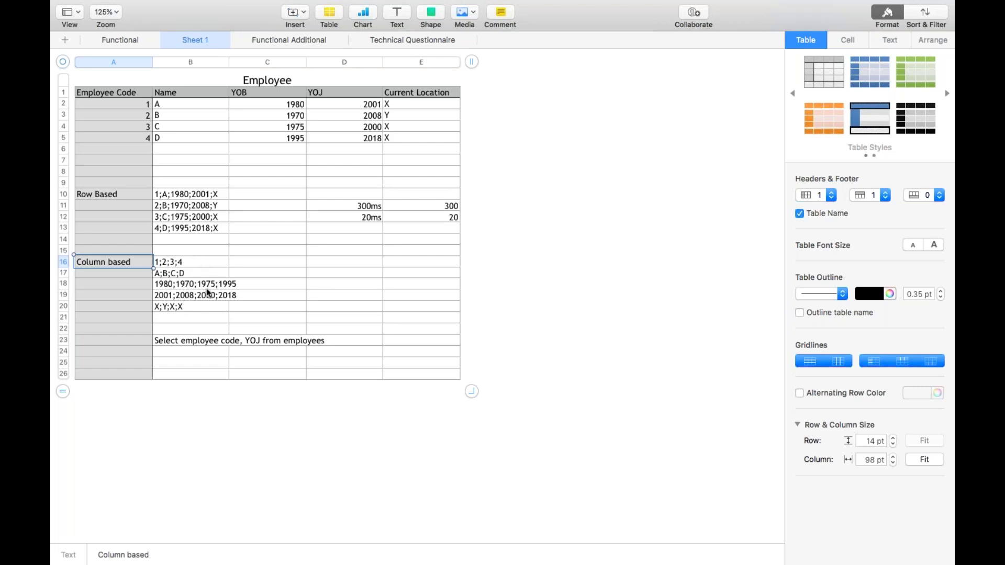
click(197, 307)
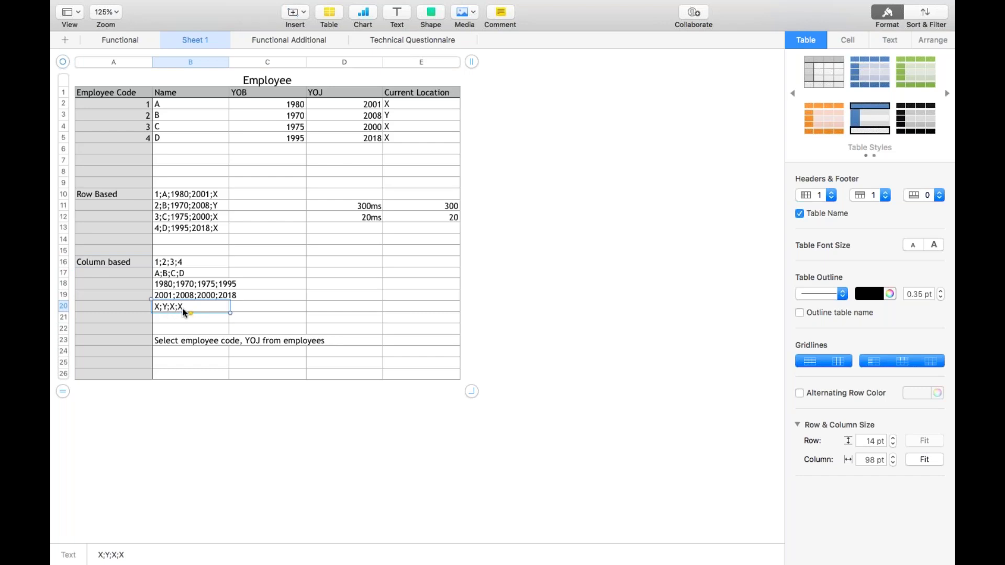
click(201, 374)
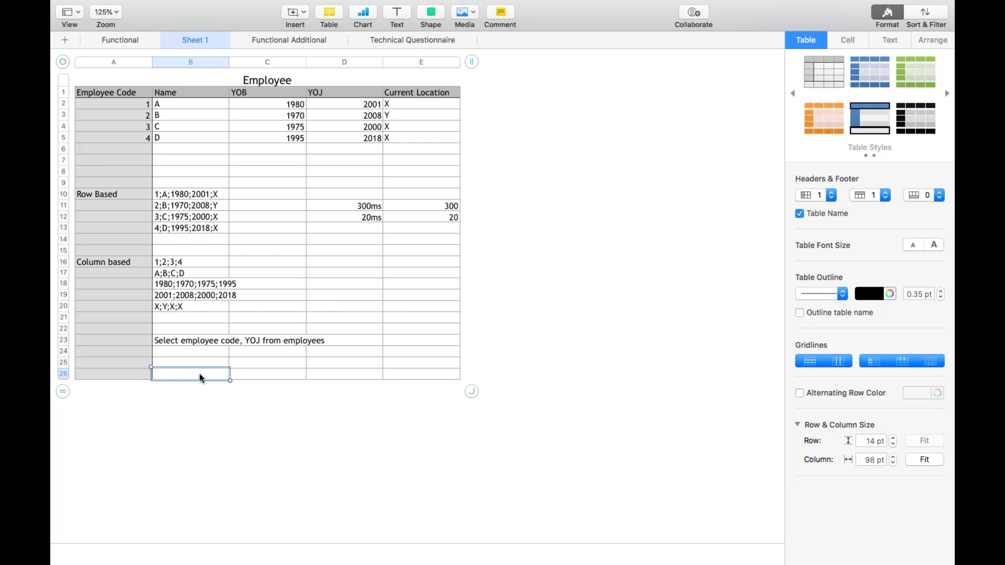
text(INDIA)
key(Return)
text(INDIA)
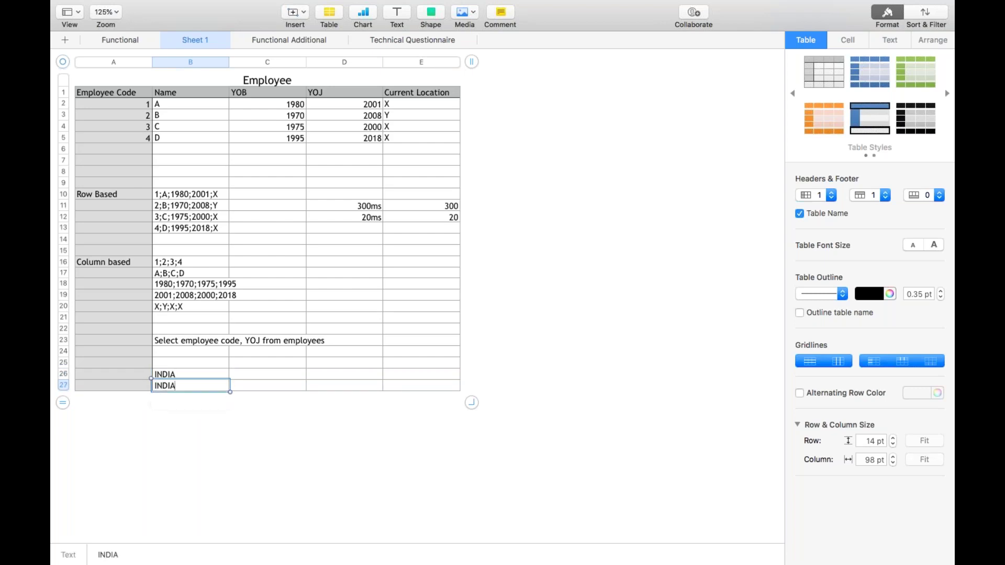
key(Return)
text(US)
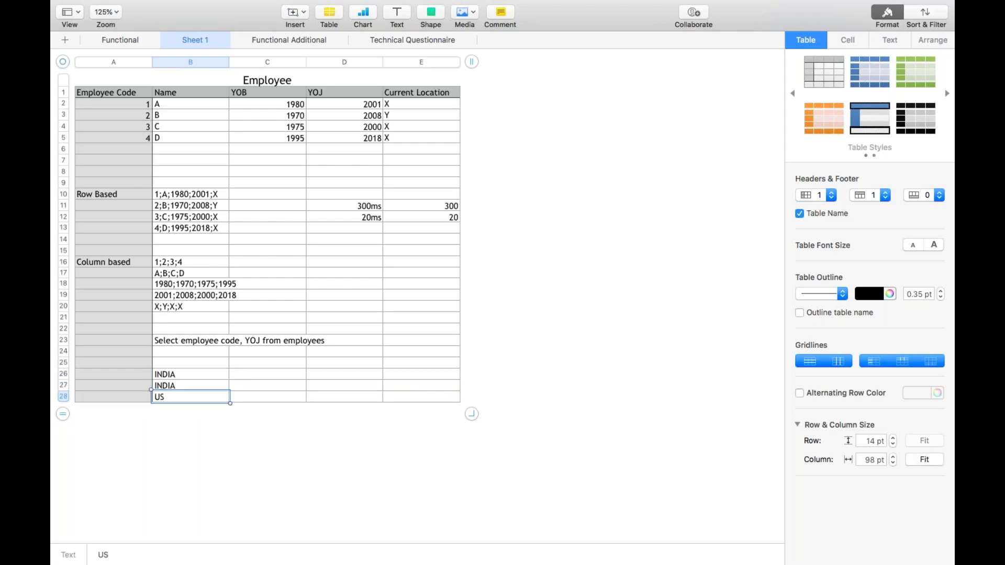
key(Return)
text(UK)
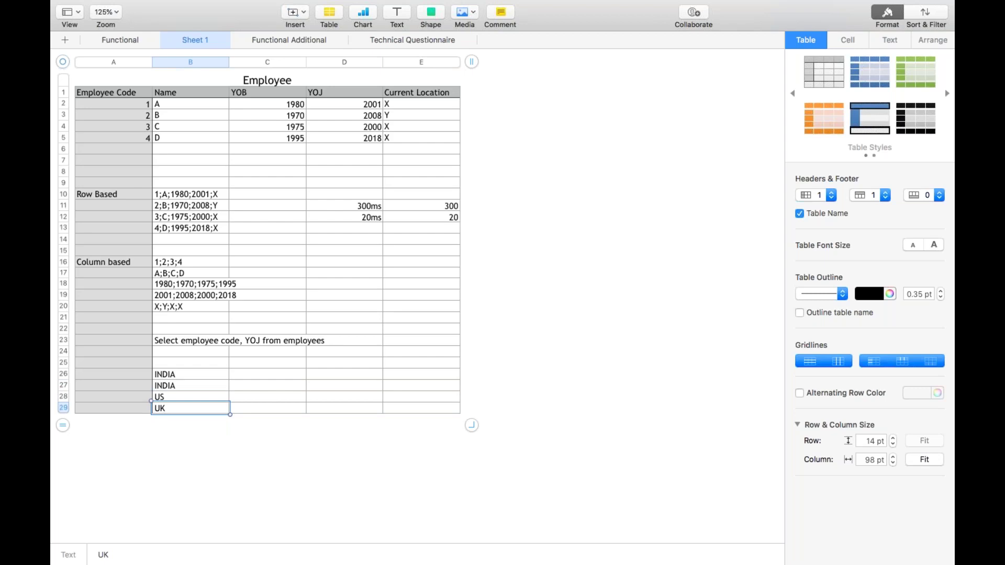
key(Return)
text(US)
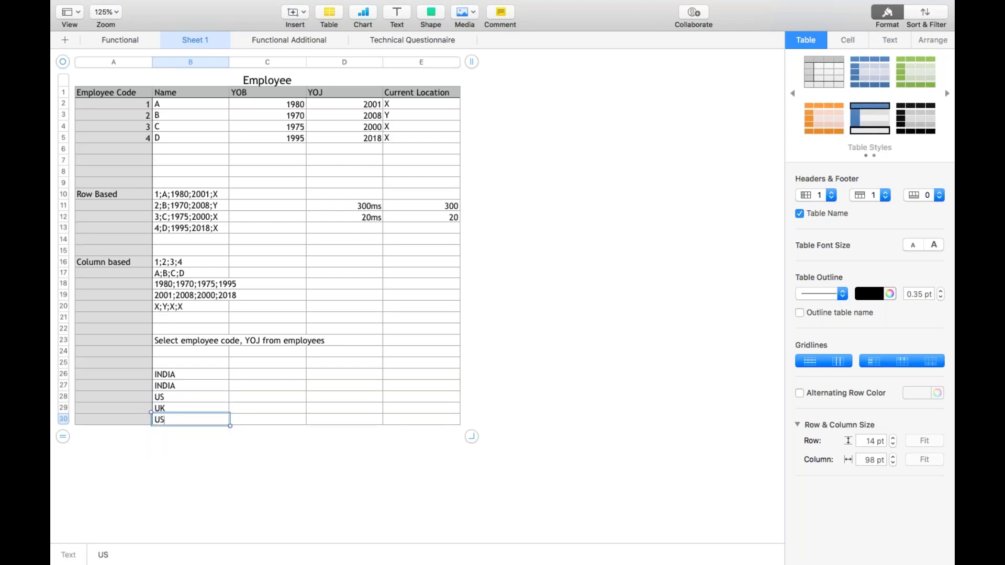
key(Return)
Enter the country codes 1, 1, 2, 3 and 2 in cells C26 to C30, beside the matching country names.
click(189, 377)
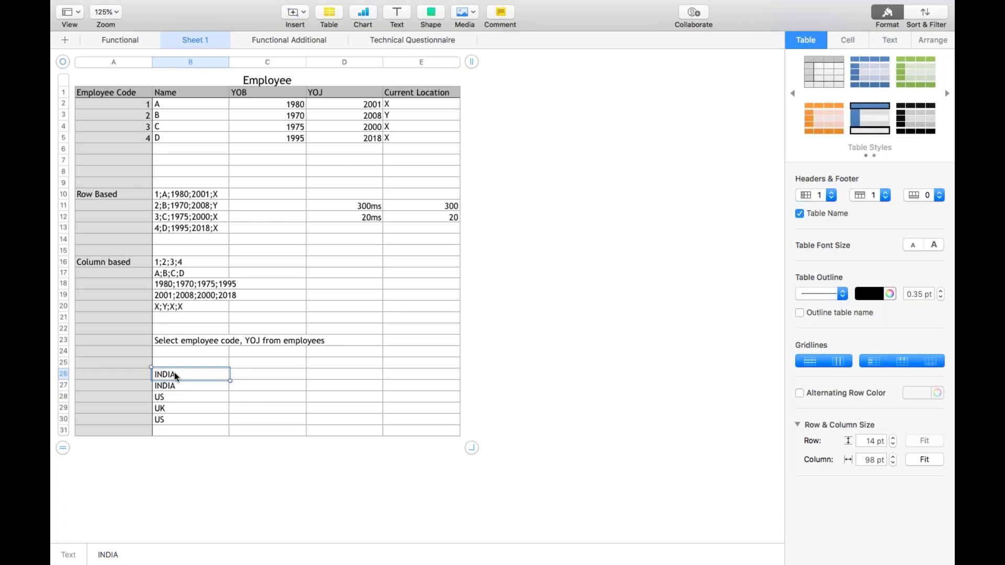
mouse_move(178, 375)
click(241, 374)
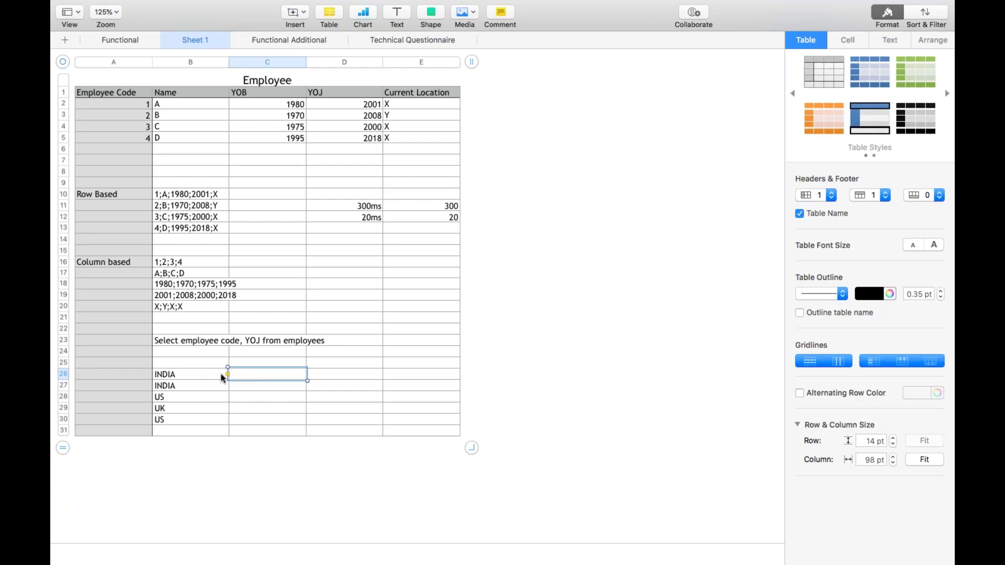
text(1)
key(Return)
text(1)
key(Return)
text(2)
key(Return)
text(3)
key(Return)
text(2)
key(Return)
Compare the repeated country names in column B with their numeric codes in column C.
click(298, 376)
drag(176, 377, 172, 420)
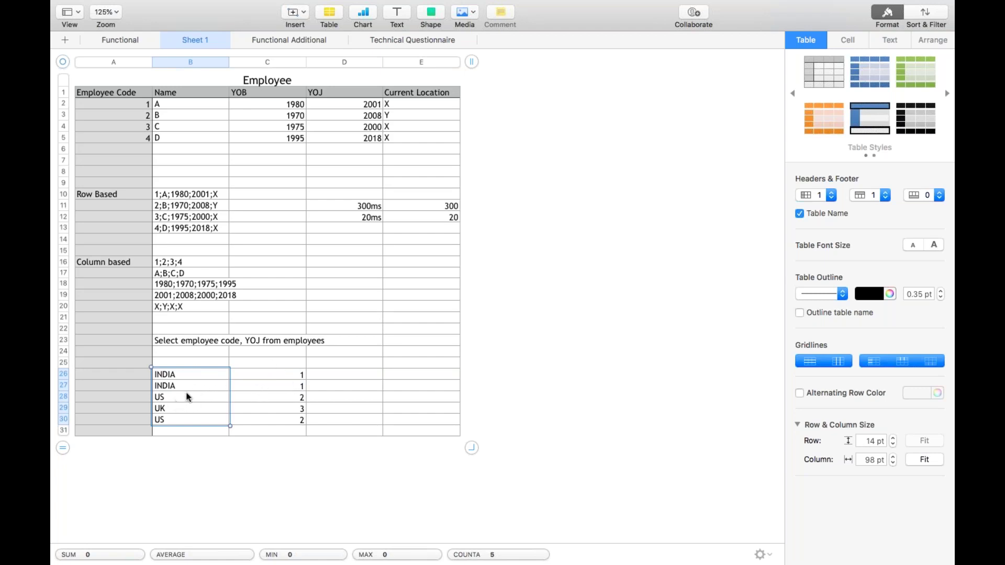
click(272, 375)
click(272, 387)
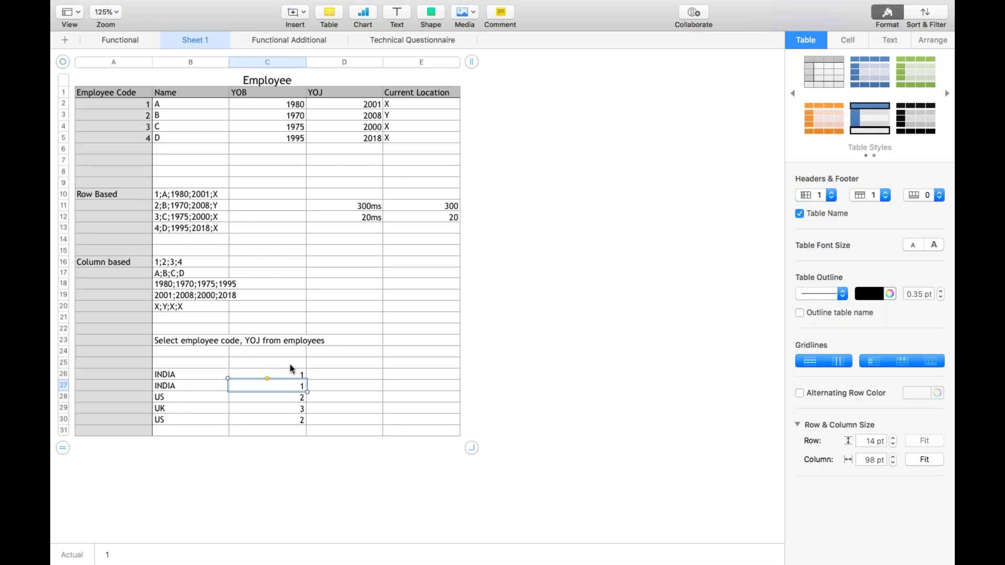
click(181, 386)
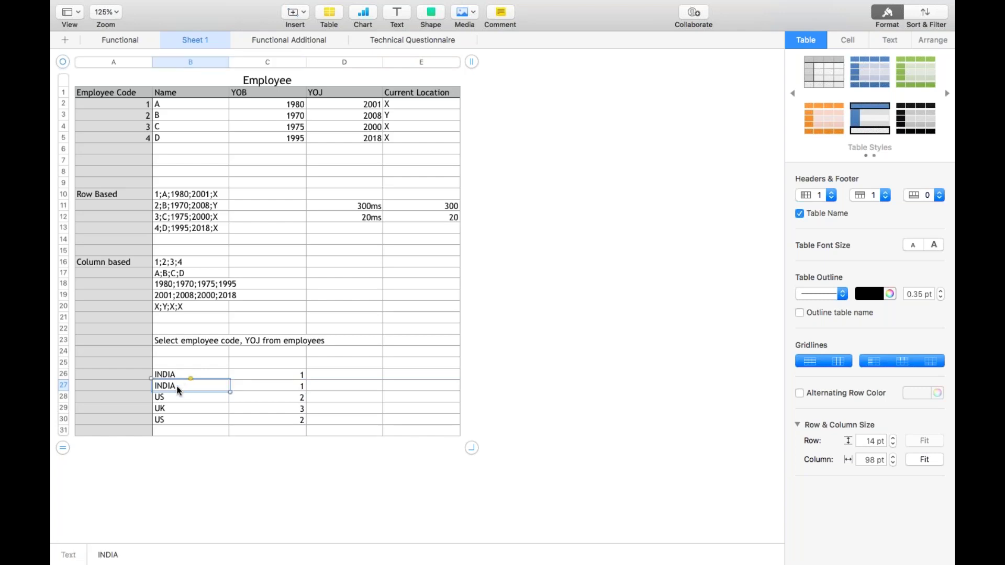
click(169, 421)
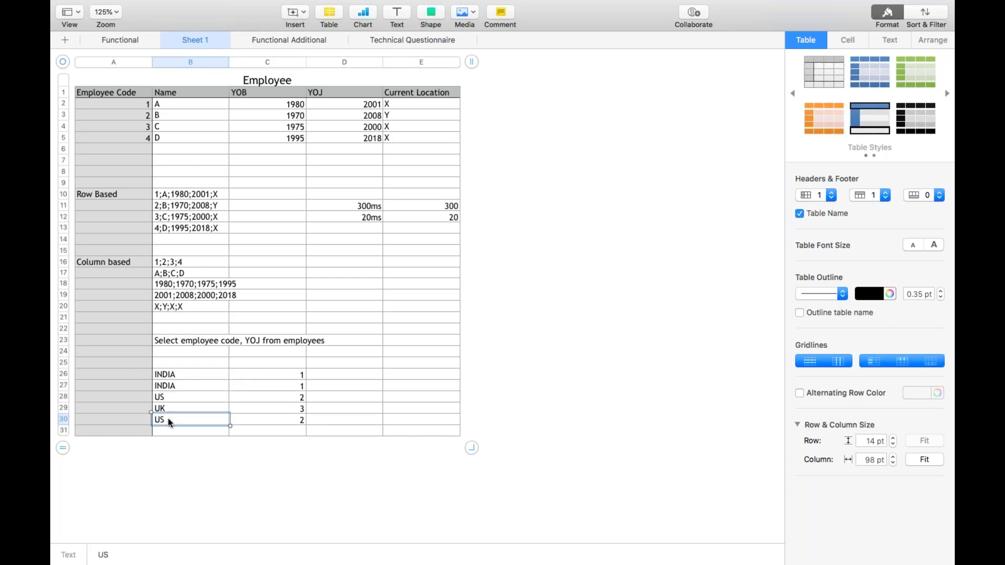
Enter the example storage sizes "16KB" in B31 under the country names and "5 KB" in C31 under the codes.
click(166, 443)
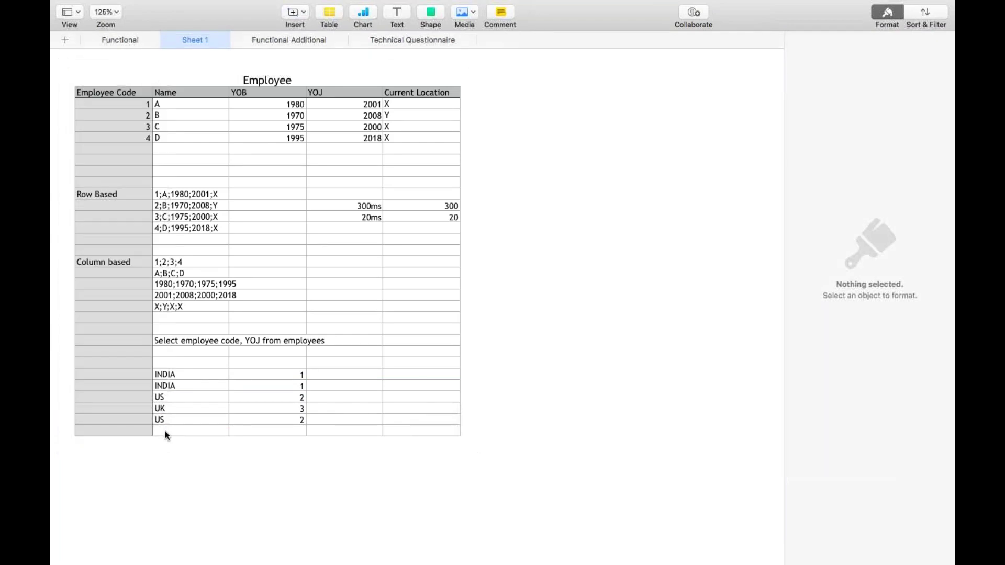
click(166, 432)
text(16)
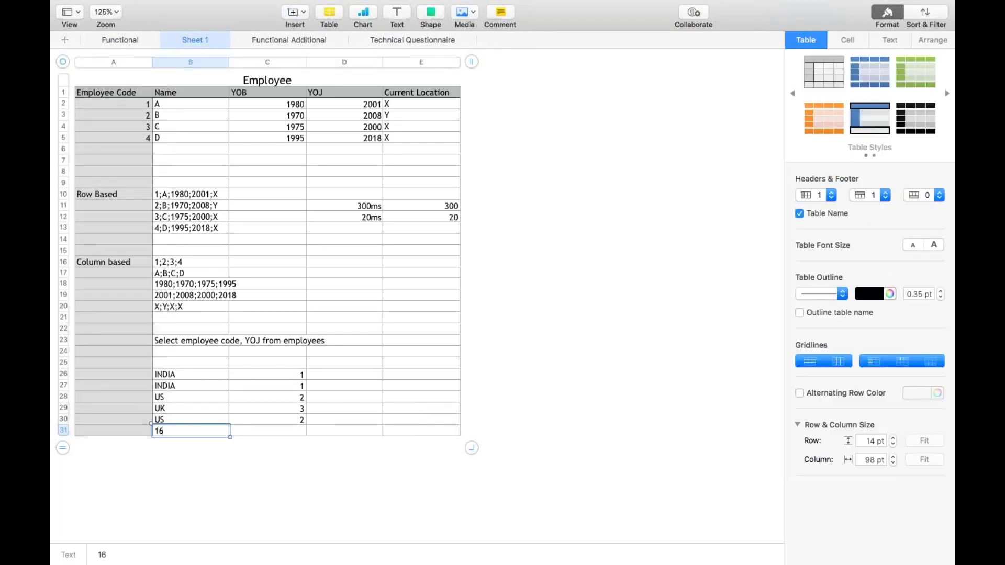
text(KB)
click(178, 375)
click(176, 433)
click(261, 430)
text(5 KB)
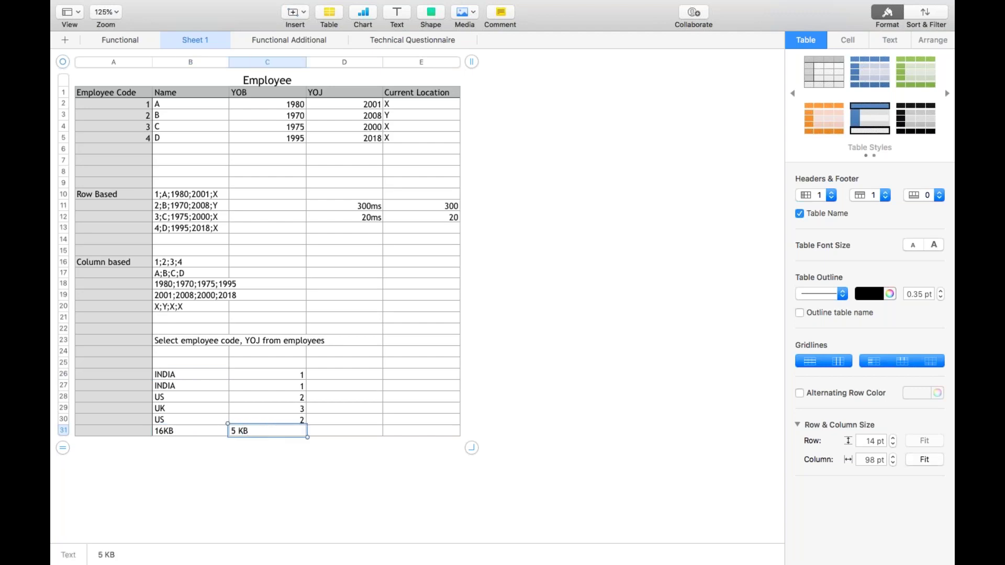
click(194, 432)
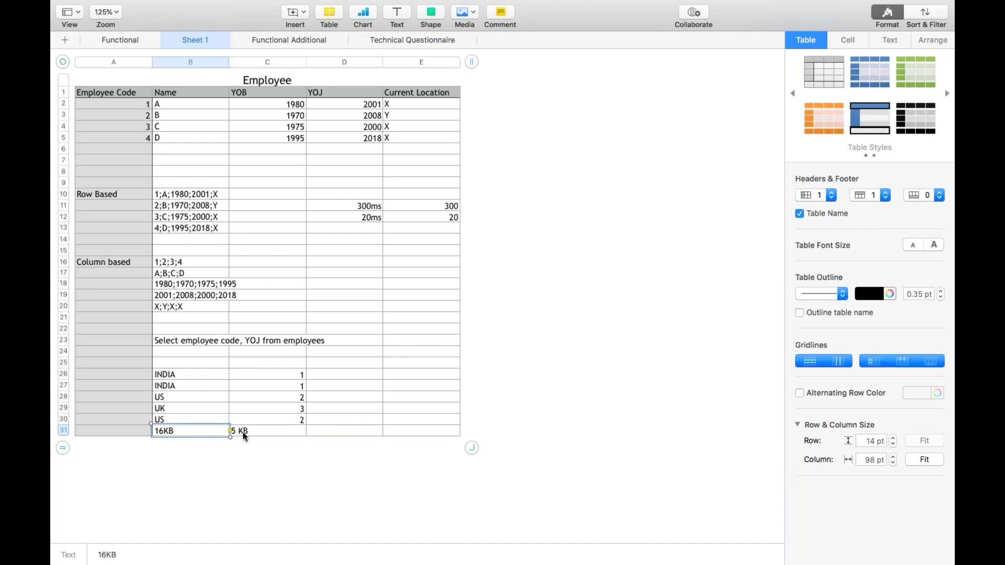
click(194, 371)
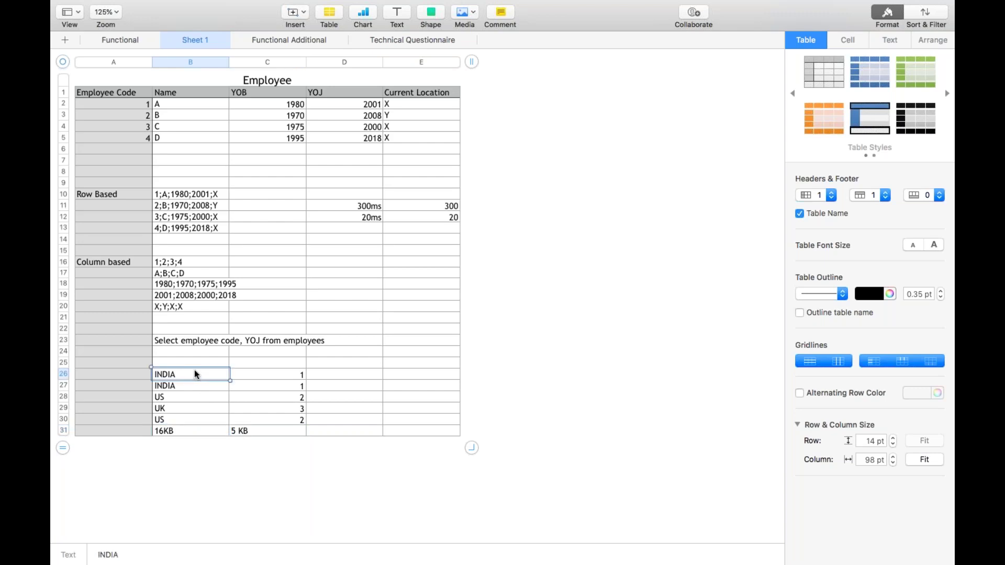